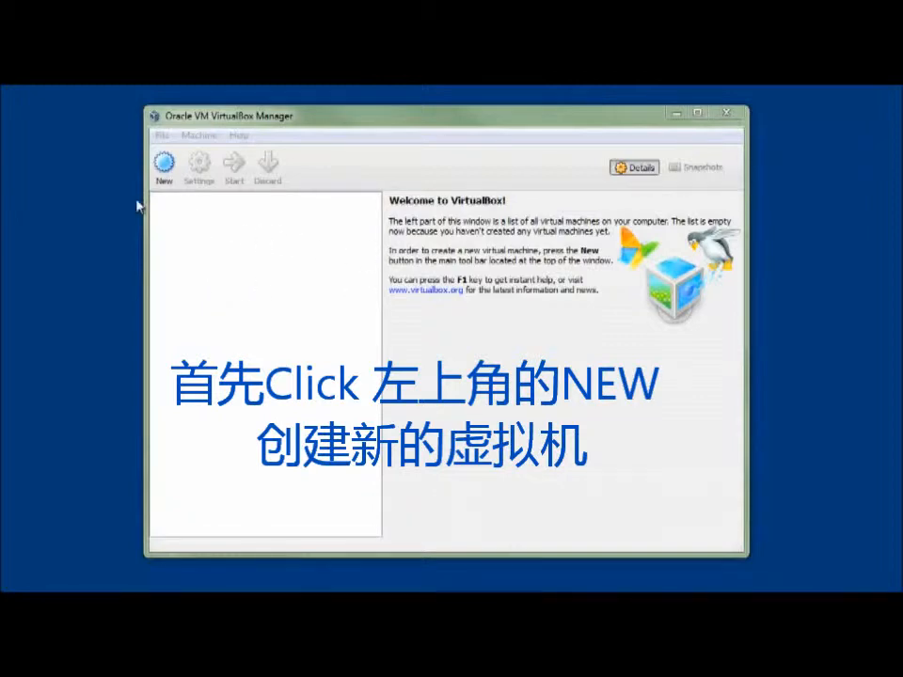
# - Start a new virtual machine named "Windows 8" with Microsoft Windows, version Windows 7 (64 bit), as its OS type
pyautogui.click(162, 174)
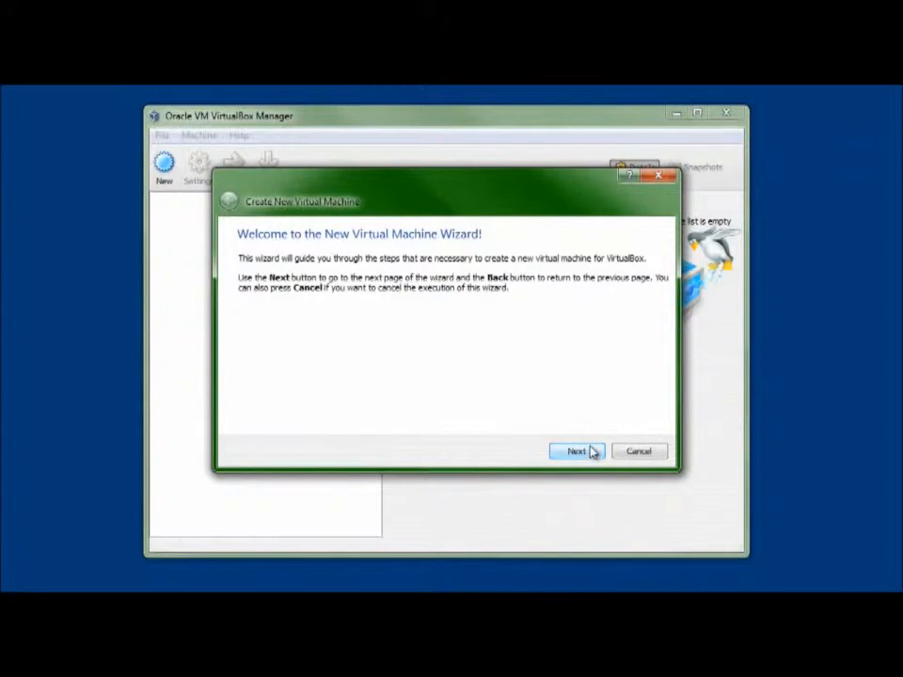
pyautogui.click(575, 452)
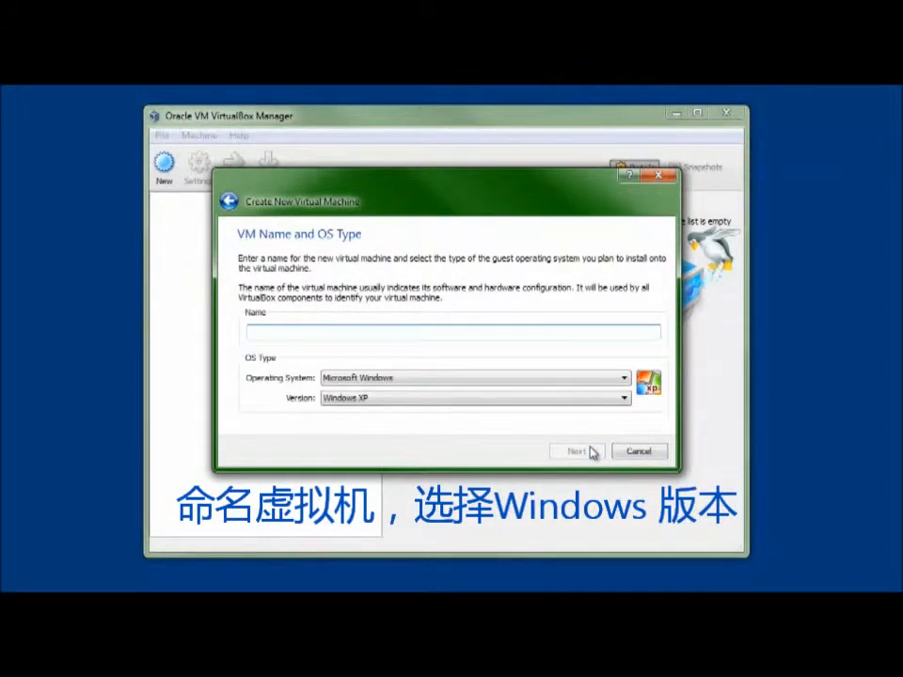
pyautogui.write('Windows 8')
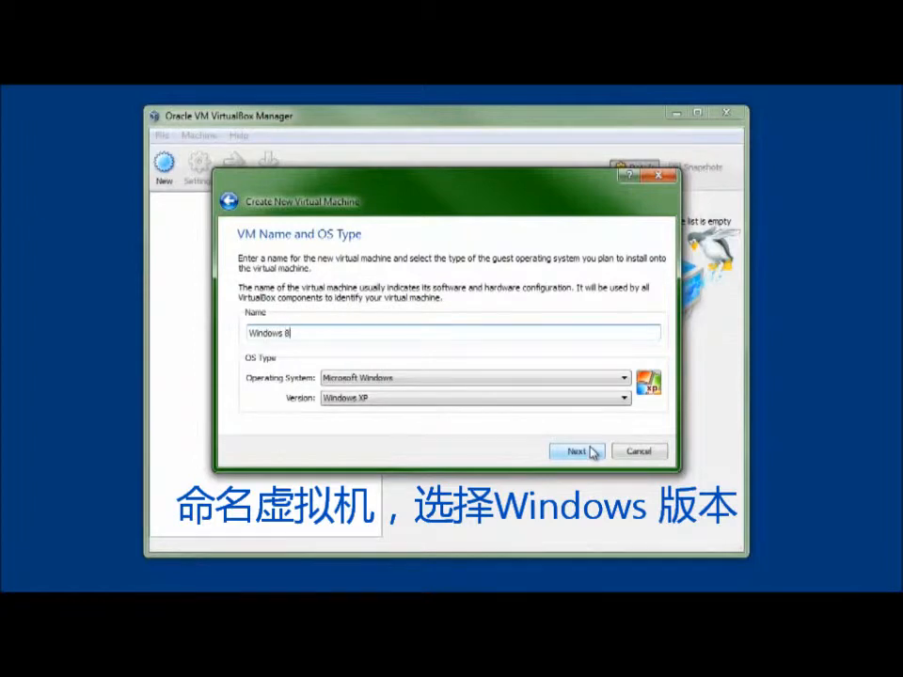
pyautogui.click(376, 400)
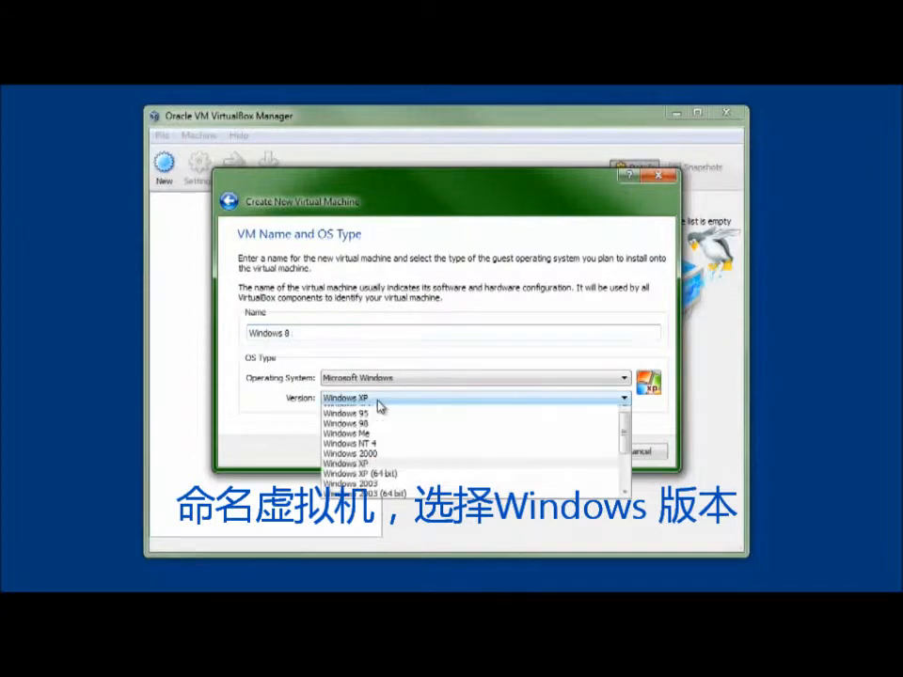
pyautogui.scroll(-2, 405, 424)
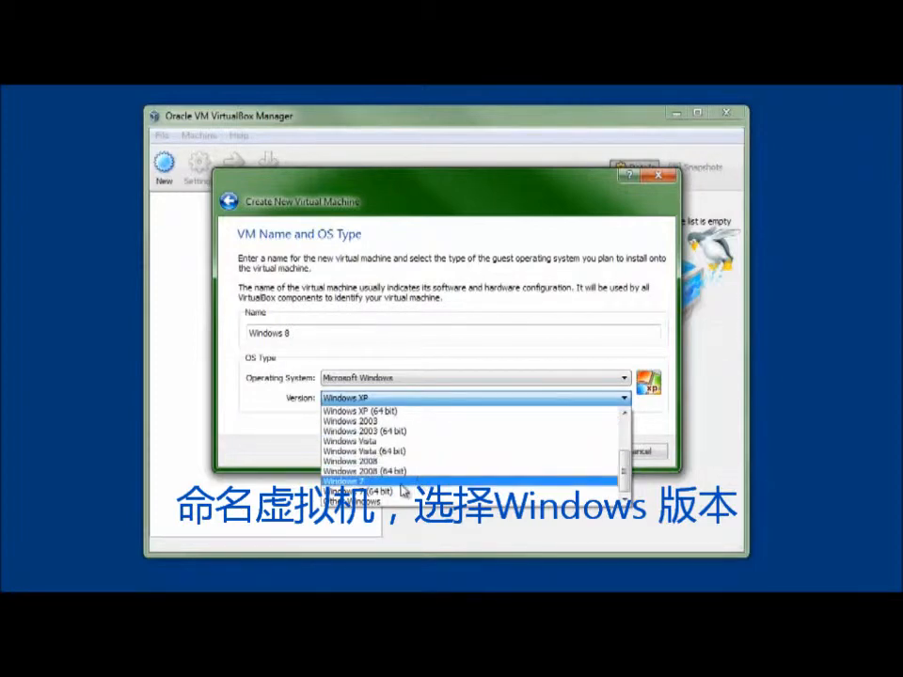
pyautogui.click(380, 496)
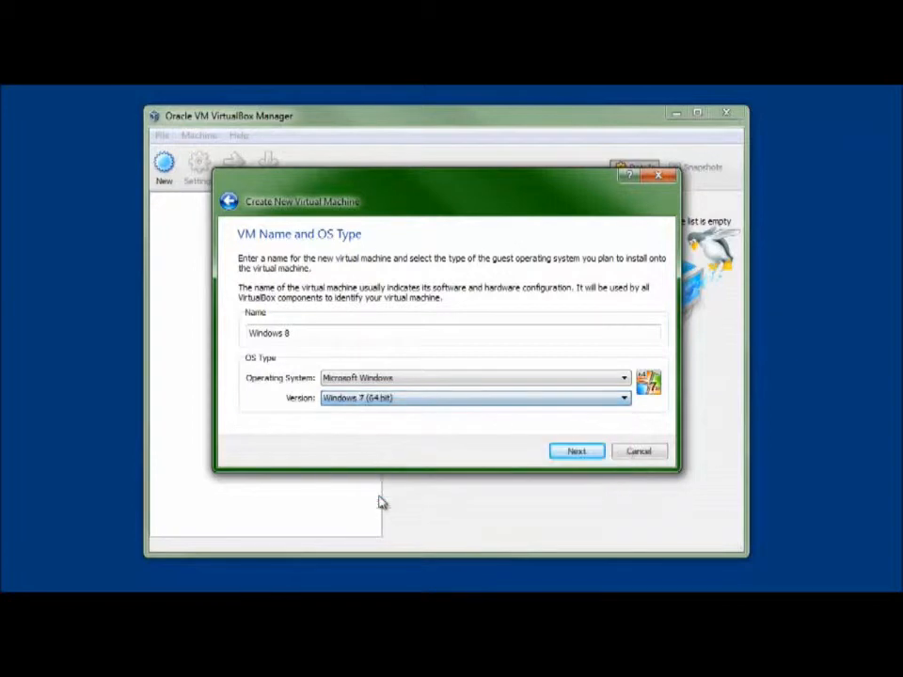
pyautogui.click(576, 452)
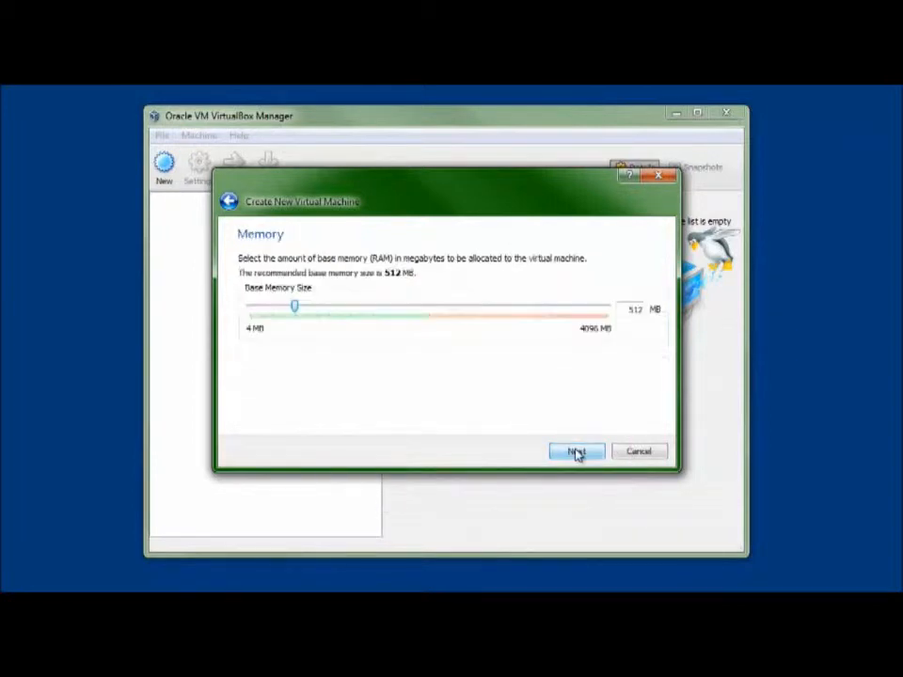
# - Set the new virtual machine's base memory size to 2000 MB
pyautogui.doubleClick(635, 310)
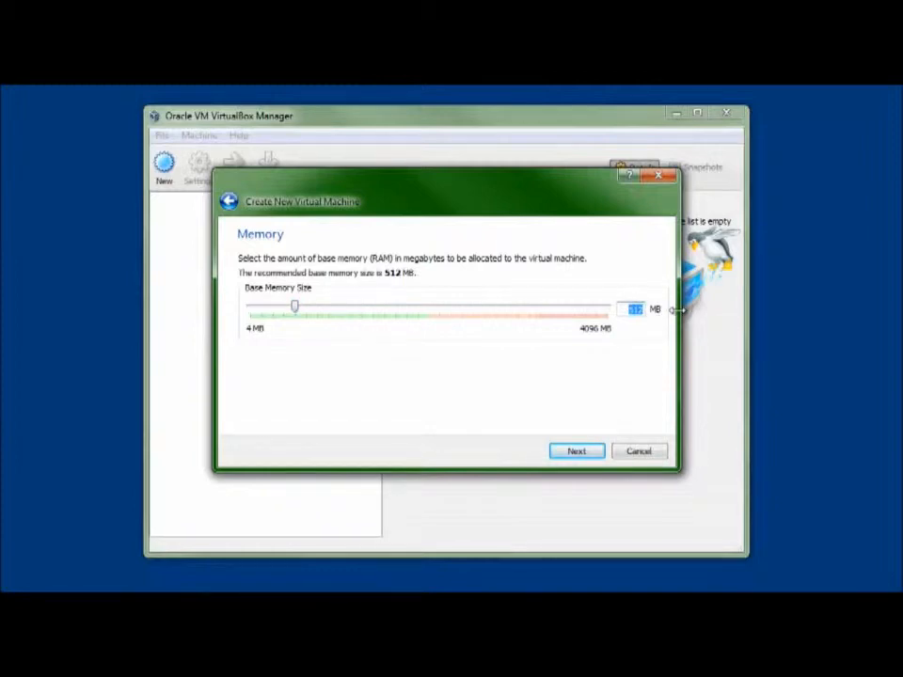
pyautogui.write('2000')
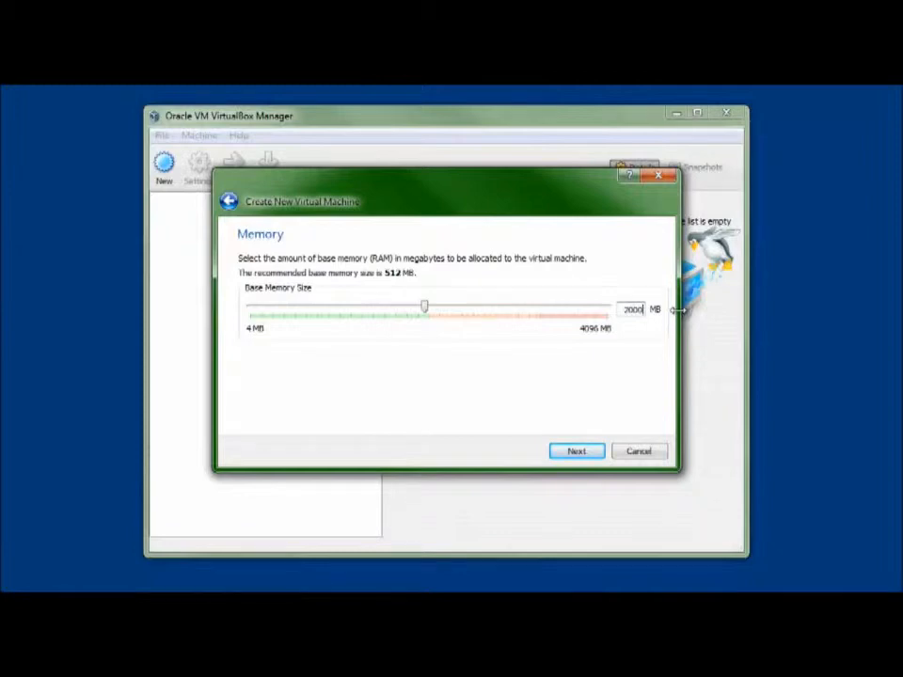
pyautogui.click(576, 452)
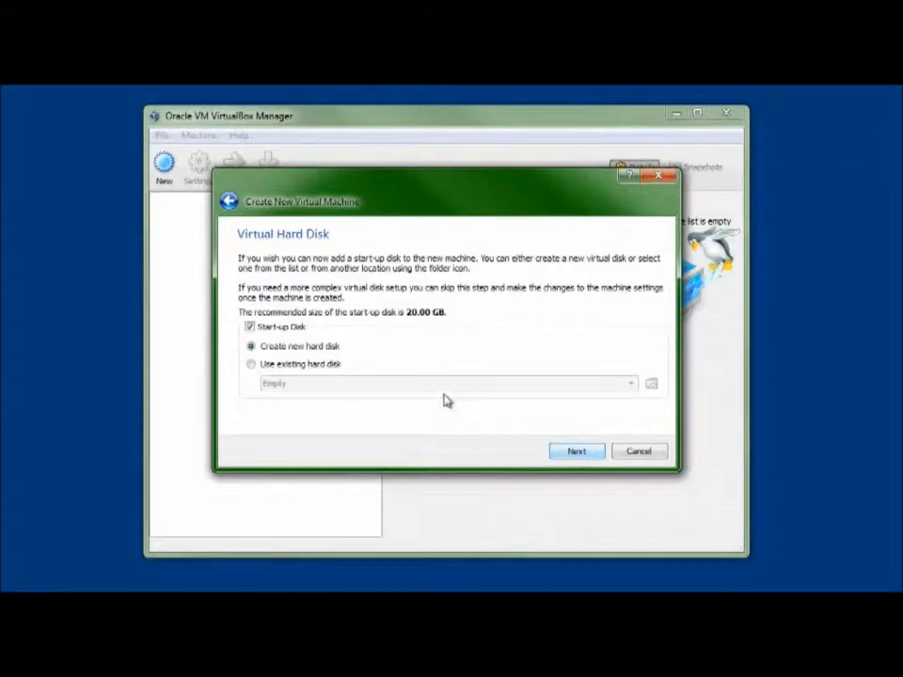
# - Add a new start-up hard disk using the VDI file type and dynamically allocated storage
pyautogui.click(570, 452)
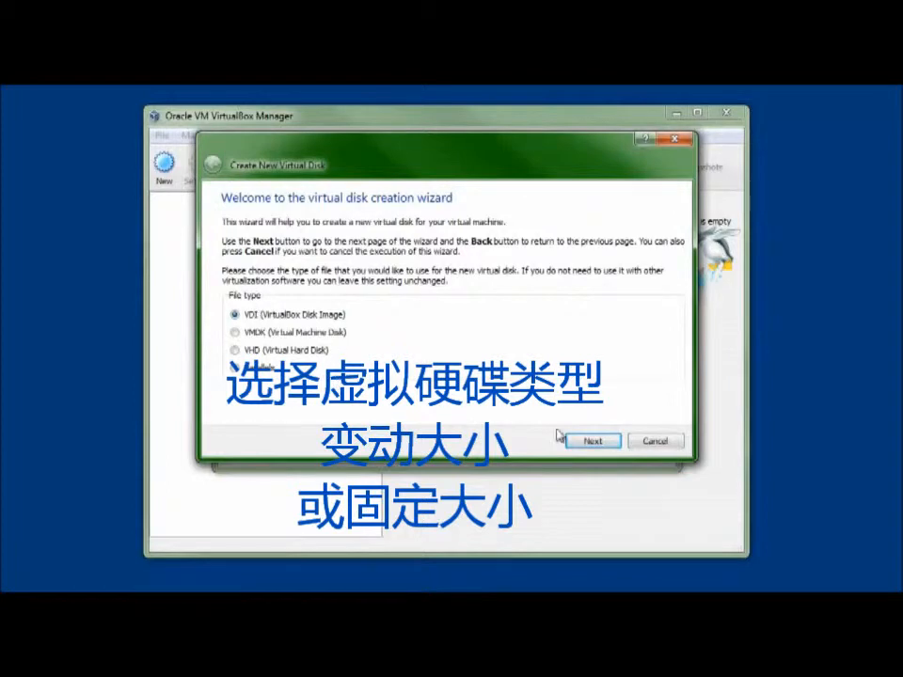
pyautogui.click(592, 440)
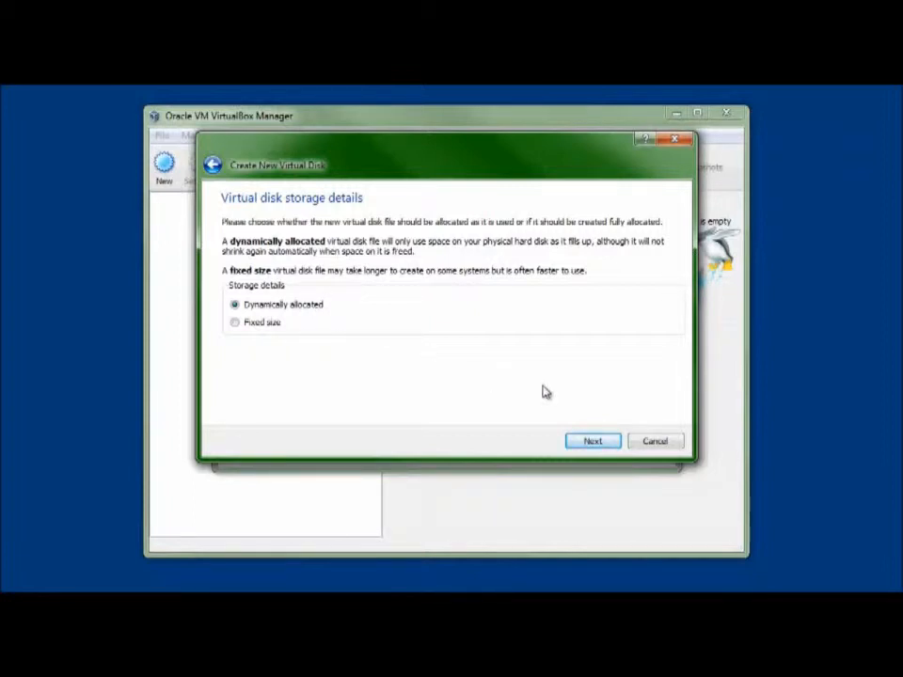
pyautogui.click(590, 442)
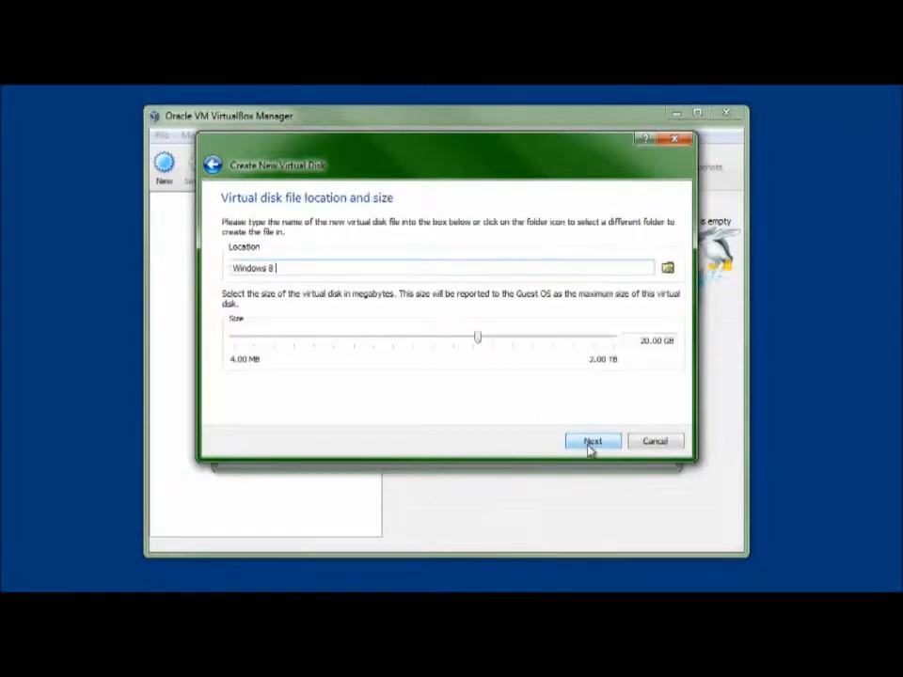
# - Set the virtual disk size to 30 GB and finish creating the disk and the virtual machine
pyautogui.click(645, 341)
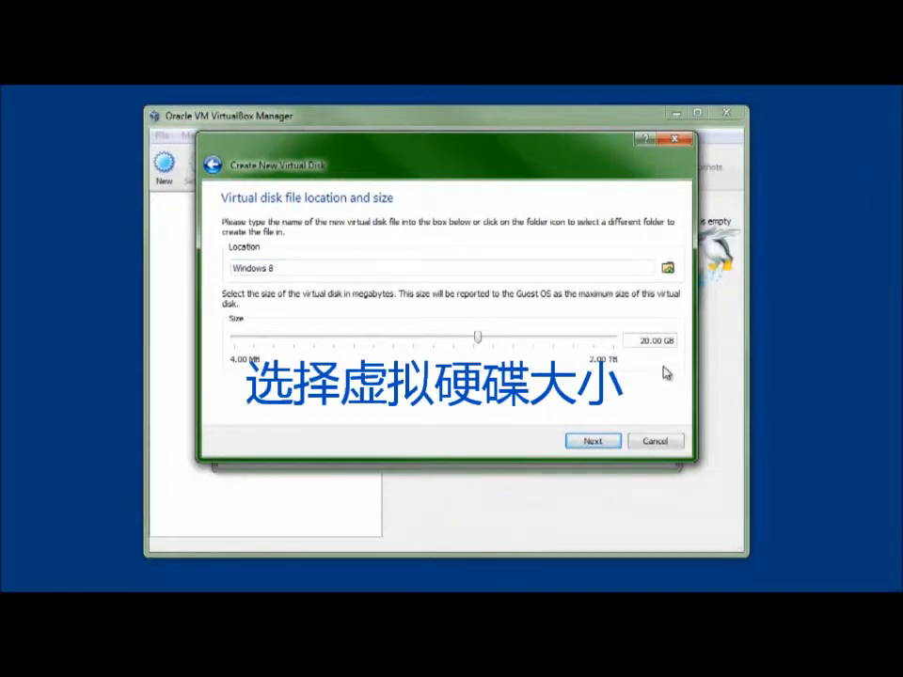
pyautogui.press('BackSpace')
pyautogui.write('3')
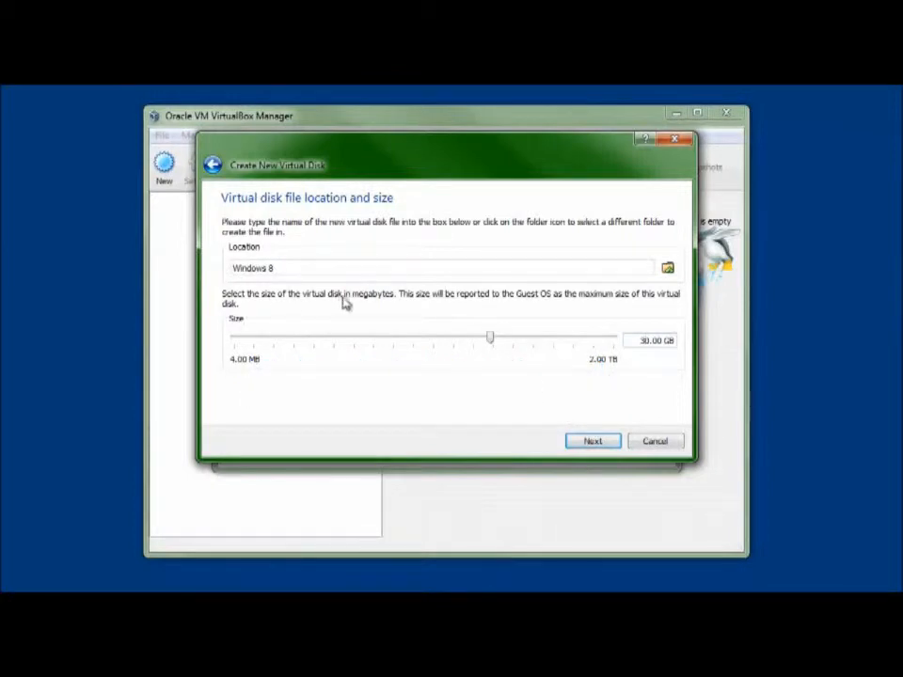
pyautogui.click(614, 442)
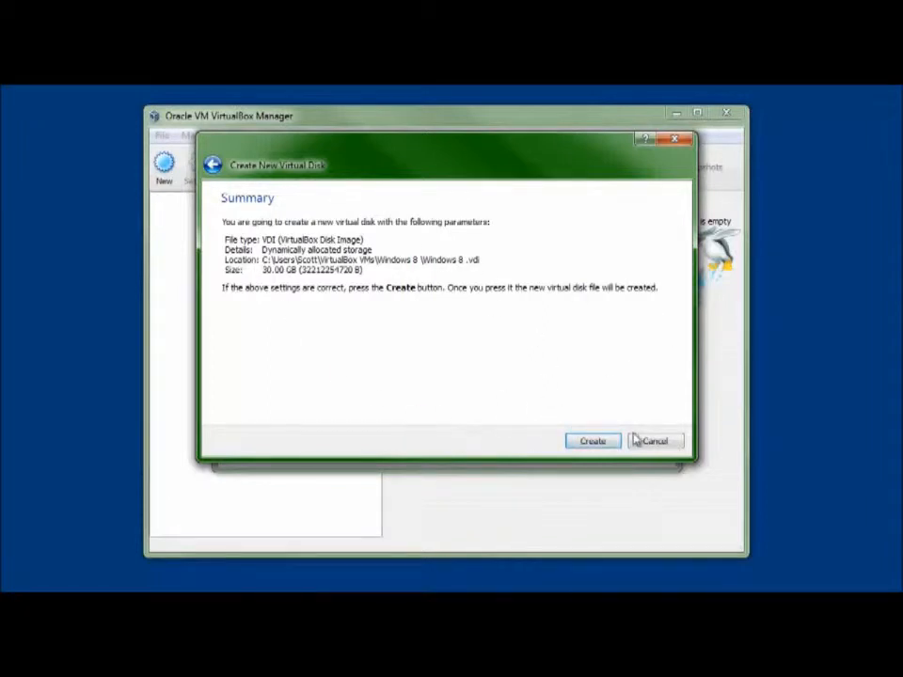
pyautogui.click(592, 442)
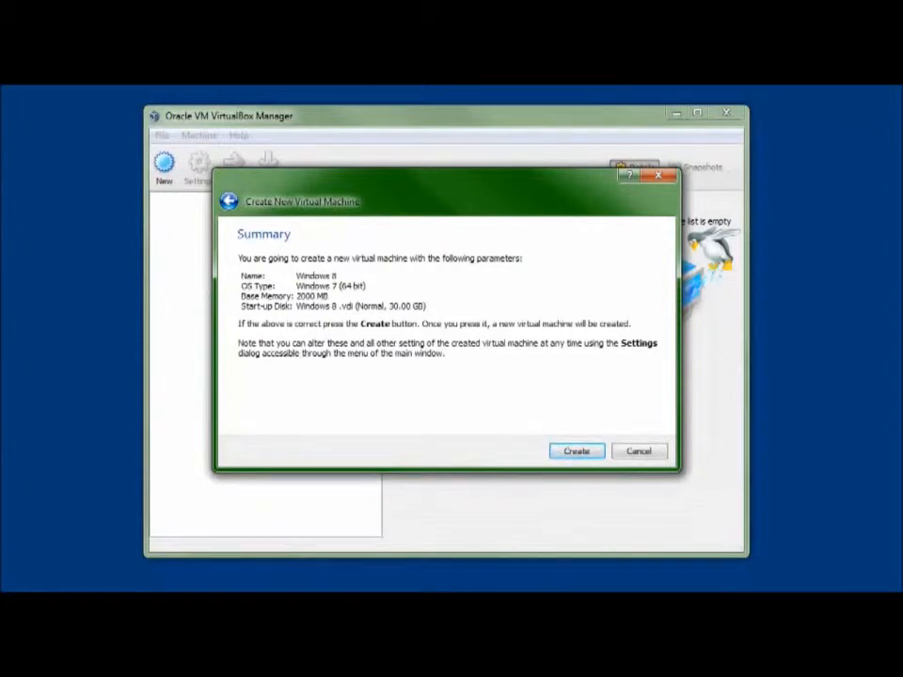
pyautogui.click(574, 453)
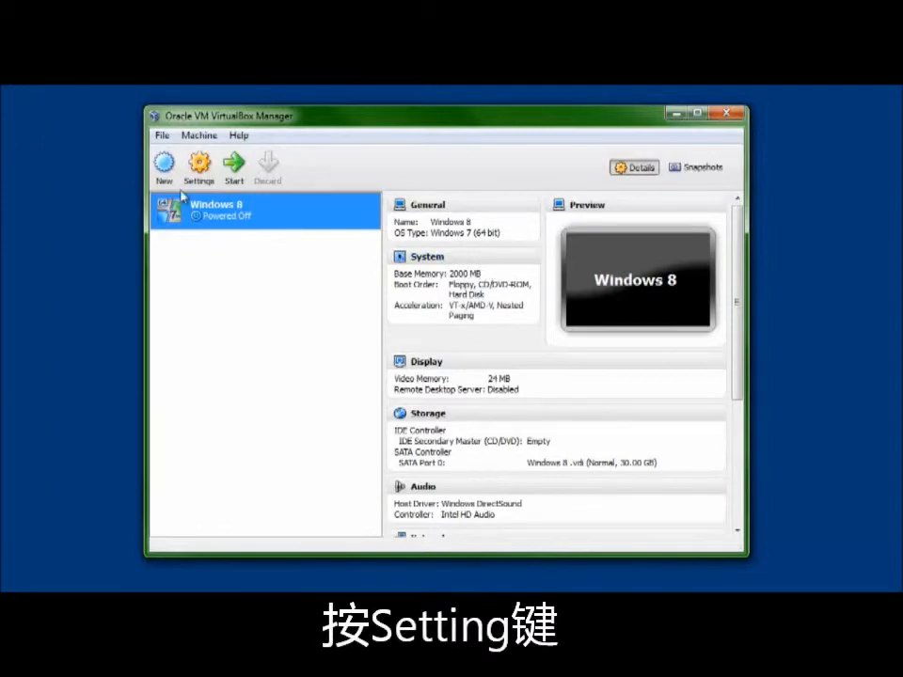
# - Assign 4 processors to the Windows 8 virtual machine in its system settings
pyautogui.click(200, 165)
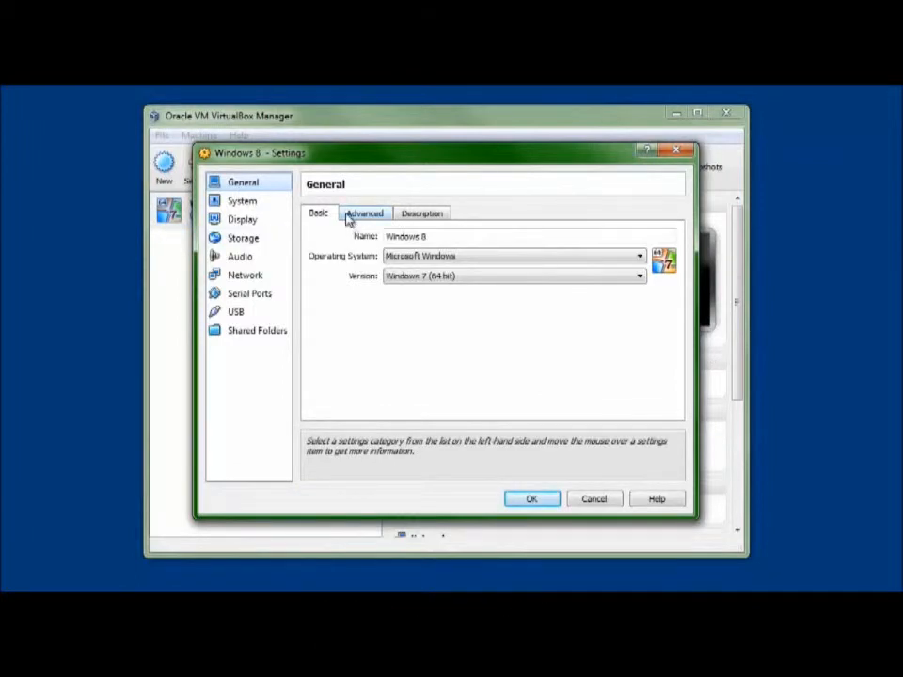
pyautogui.click(280, 202)
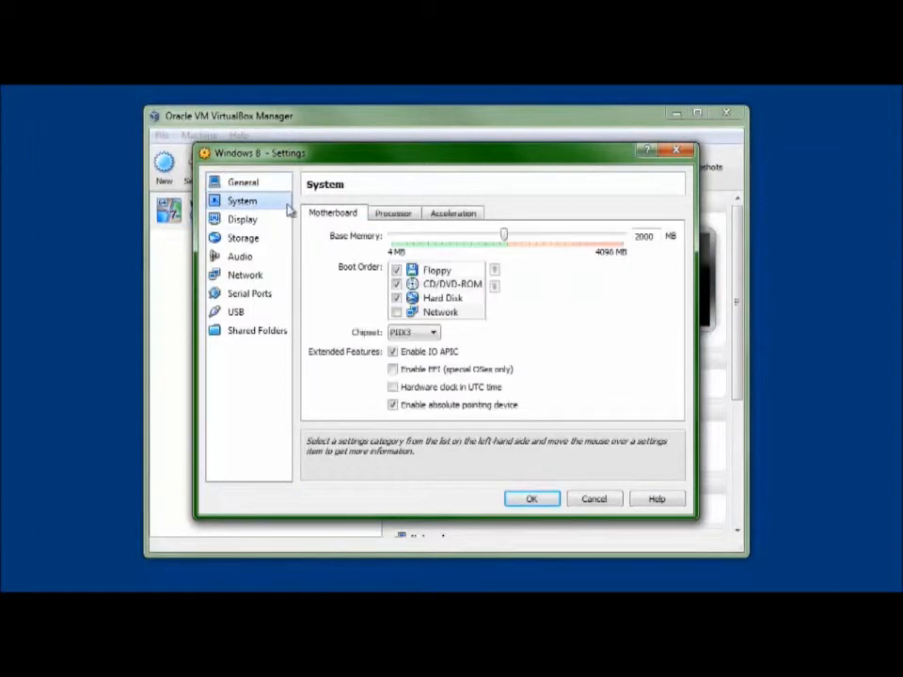
pyautogui.click(396, 216)
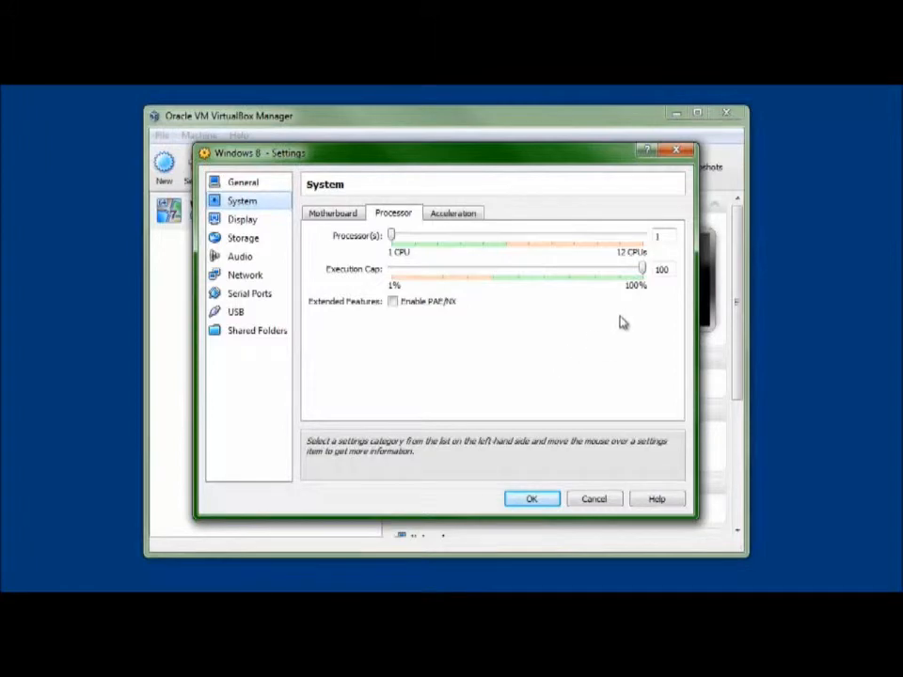
pyautogui.moveTo(394, 238); pyautogui.dragTo(463, 245)
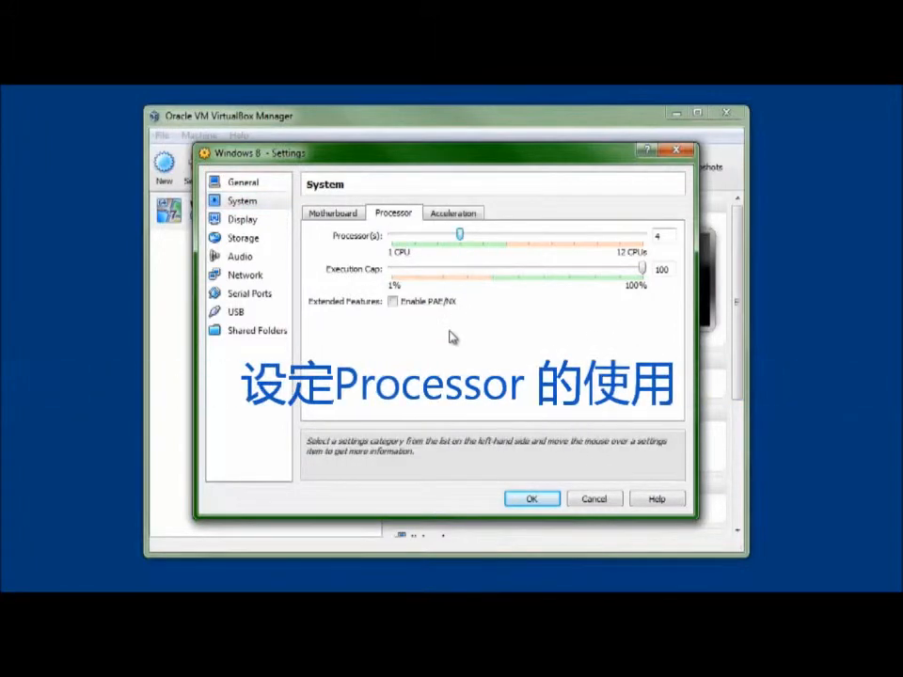
pyautogui.moveTo(644, 268)
pyautogui.mouseDown()
pyautogui.moveTo(516, 278)
pyautogui.moveTo(643, 273)
pyautogui.mouseUp()
pyautogui.click(333, 213)
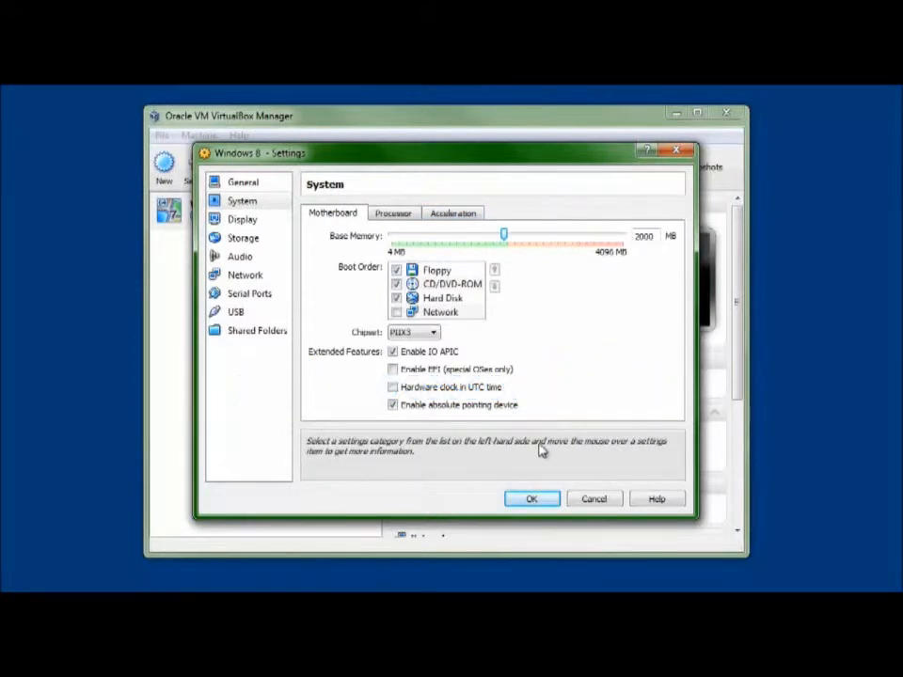
# - Raise the video memory to 128 MB in the virtual machine's display settings
pyautogui.click(269, 228)
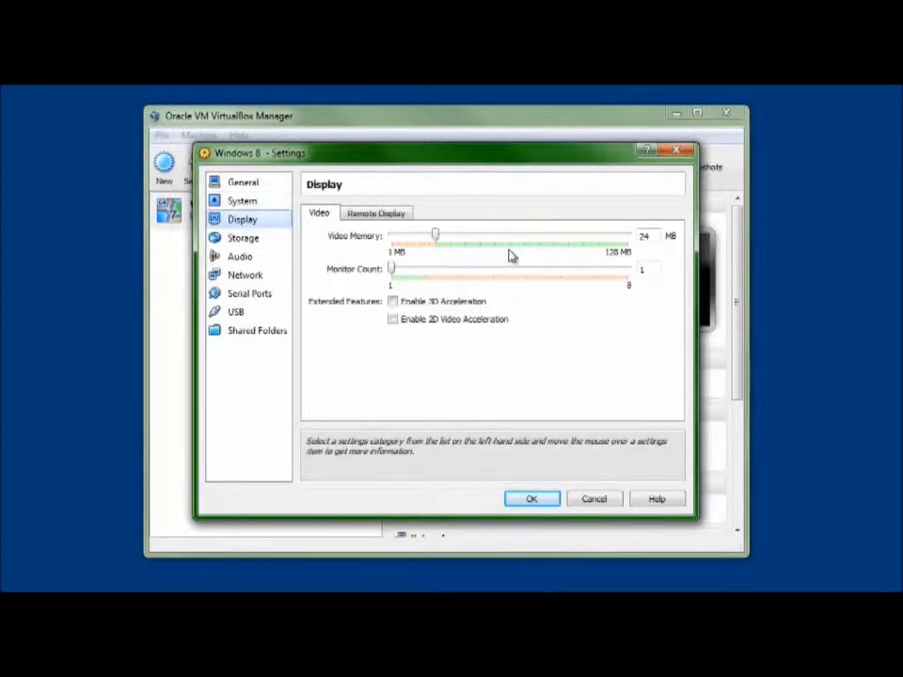
pyautogui.doubleClick(644, 236)
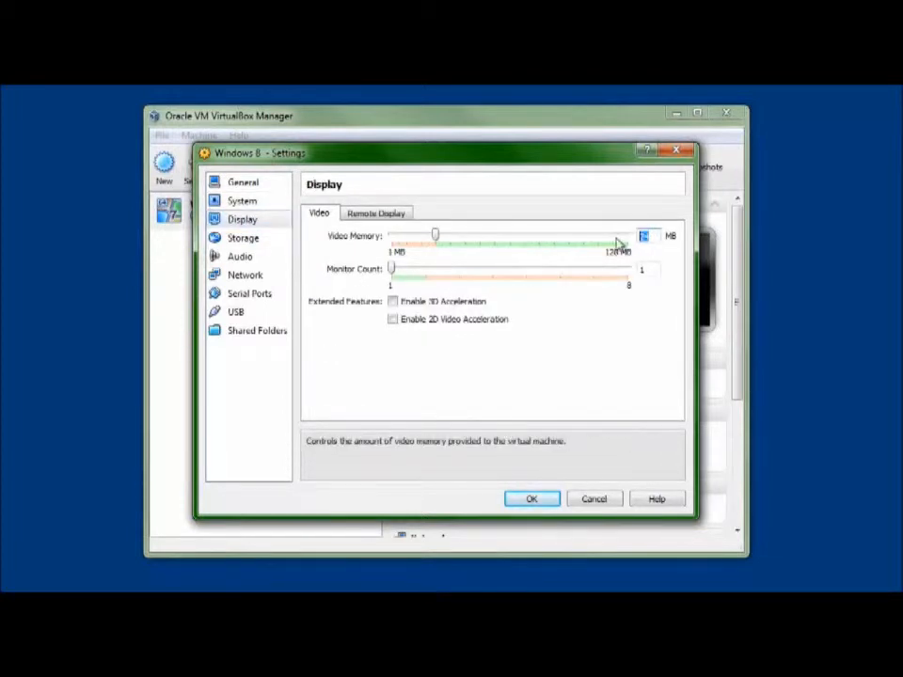
pyautogui.write('51')
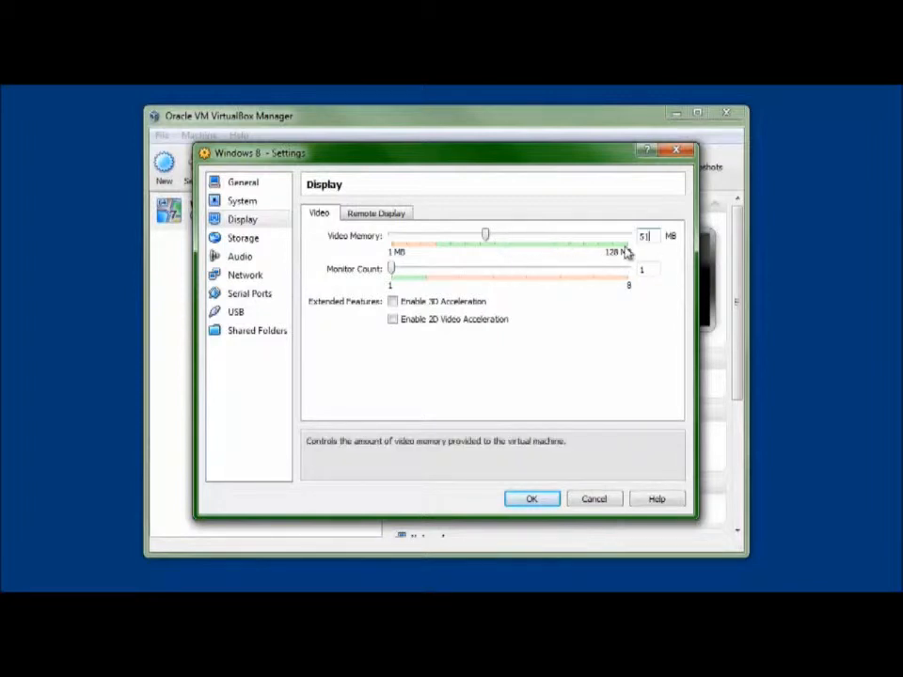
pyautogui.press('BackSpace')
pyautogui.press('BackSpace')
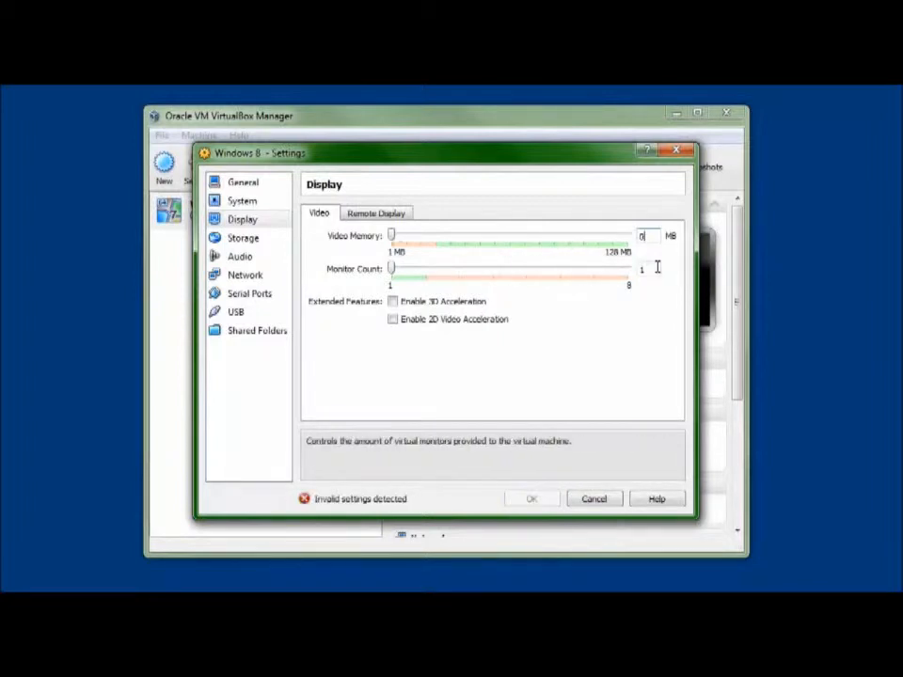
pyautogui.write('51')
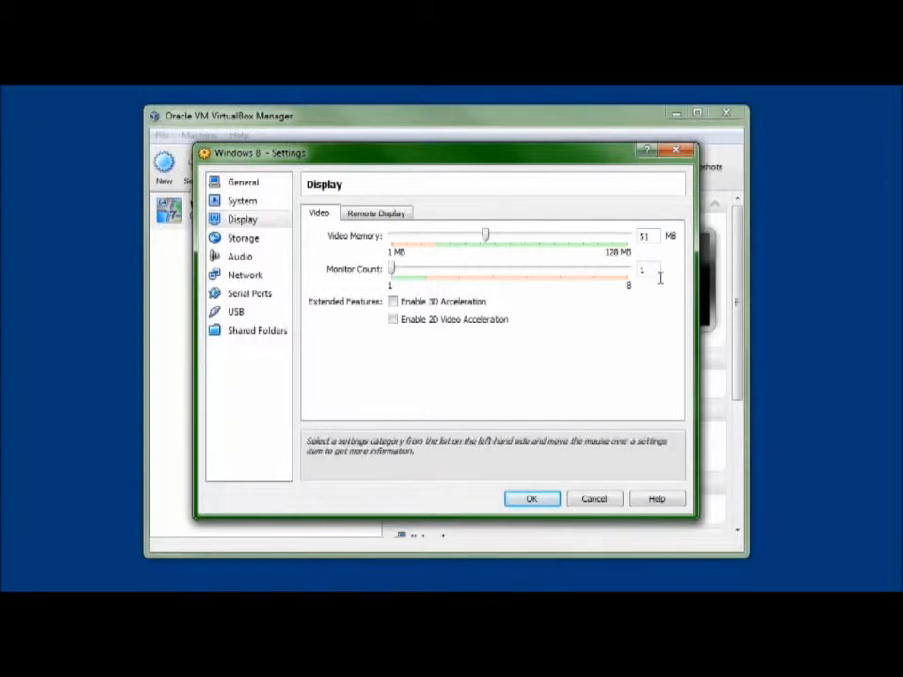
pyautogui.press('BackSpace')
pyautogui.press('BackSpace')
pyautogui.write('0')
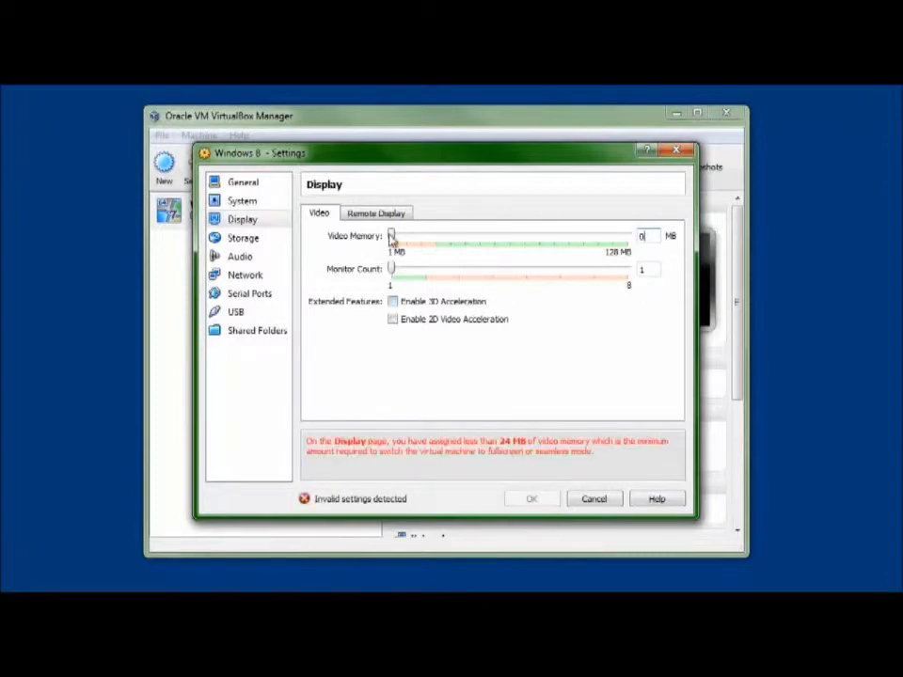
pyautogui.moveTo(395, 237); pyautogui.dragTo(636, 242)
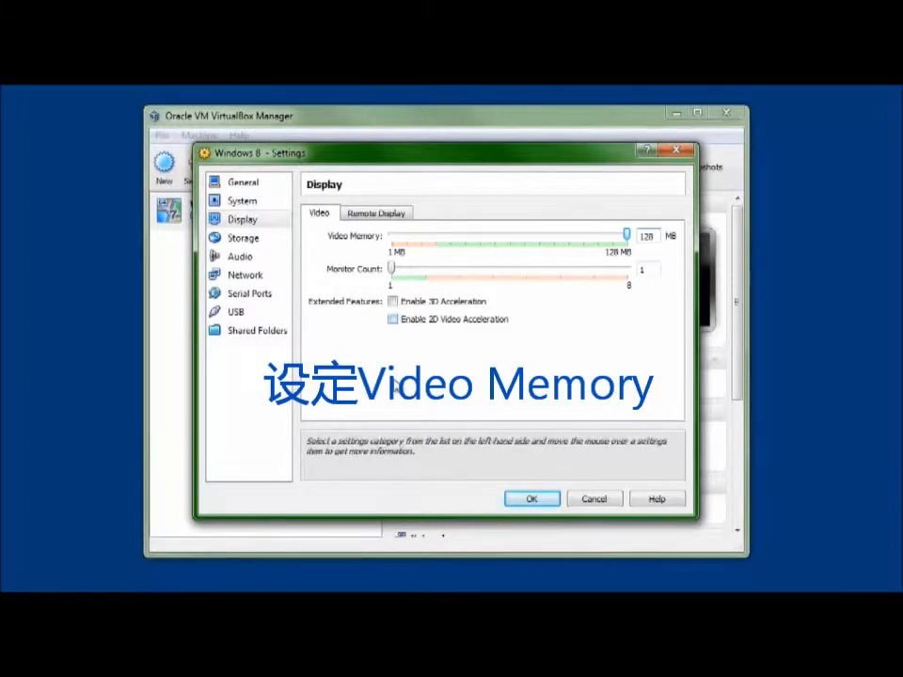
# - Enable 3D acceleration and 2D video acceleration, and set the video memory to 173 MB
pyautogui.click(422, 301)
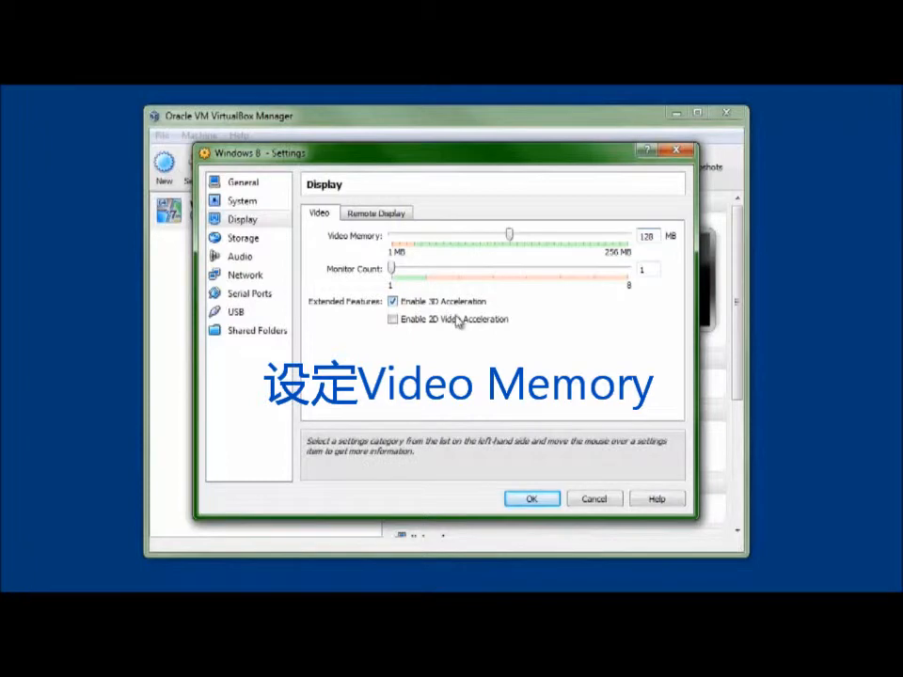
pyautogui.moveTo(510, 235); pyautogui.dragTo(647, 242)
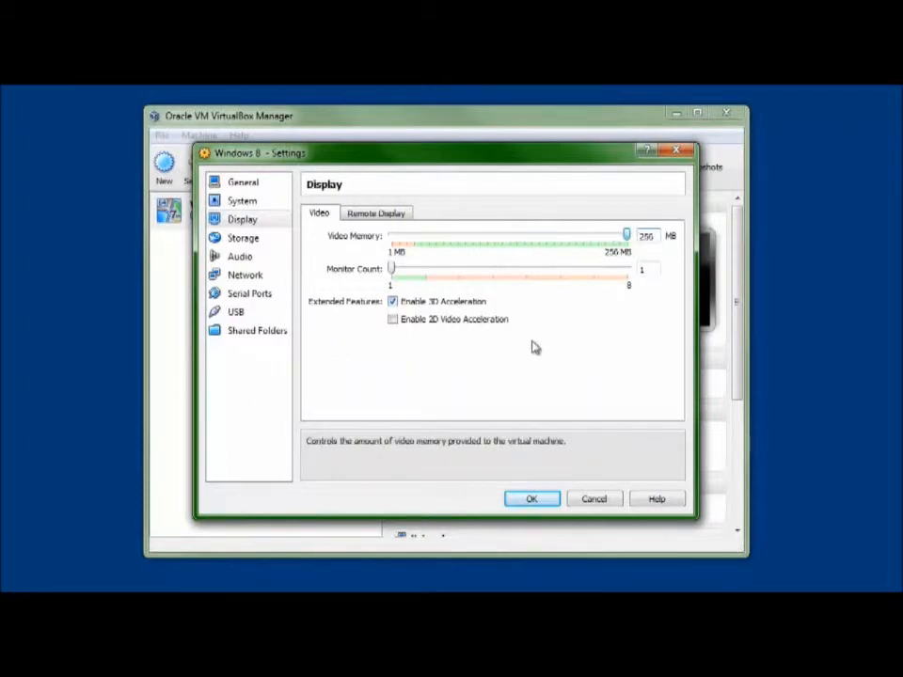
pyautogui.click(480, 320)
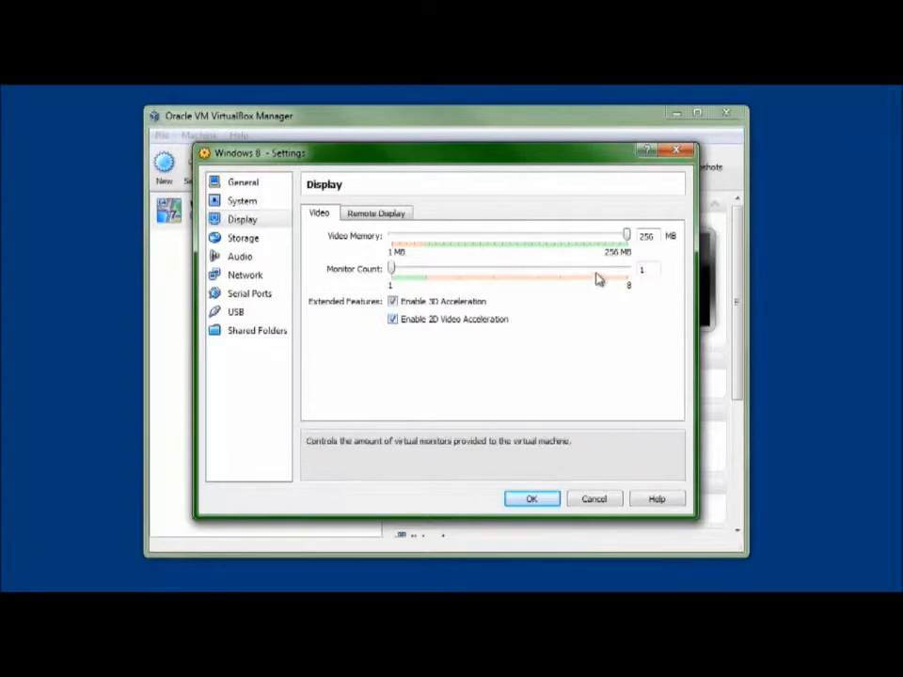
pyautogui.moveTo(630, 243); pyautogui.dragTo(552, 247)
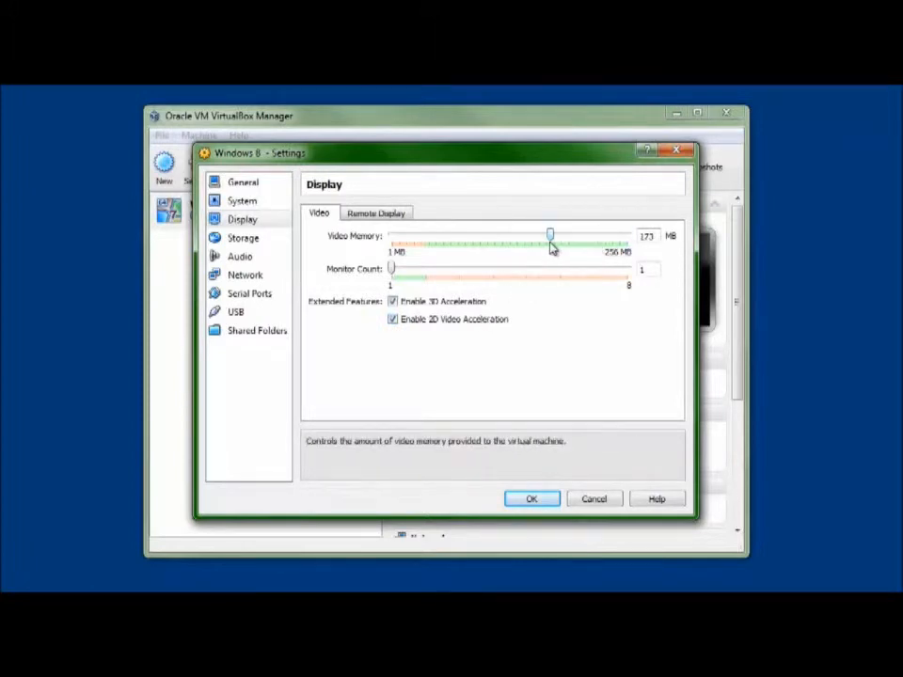
# - Check the remote display server settings of the virtual machine
pyautogui.click(385, 213)
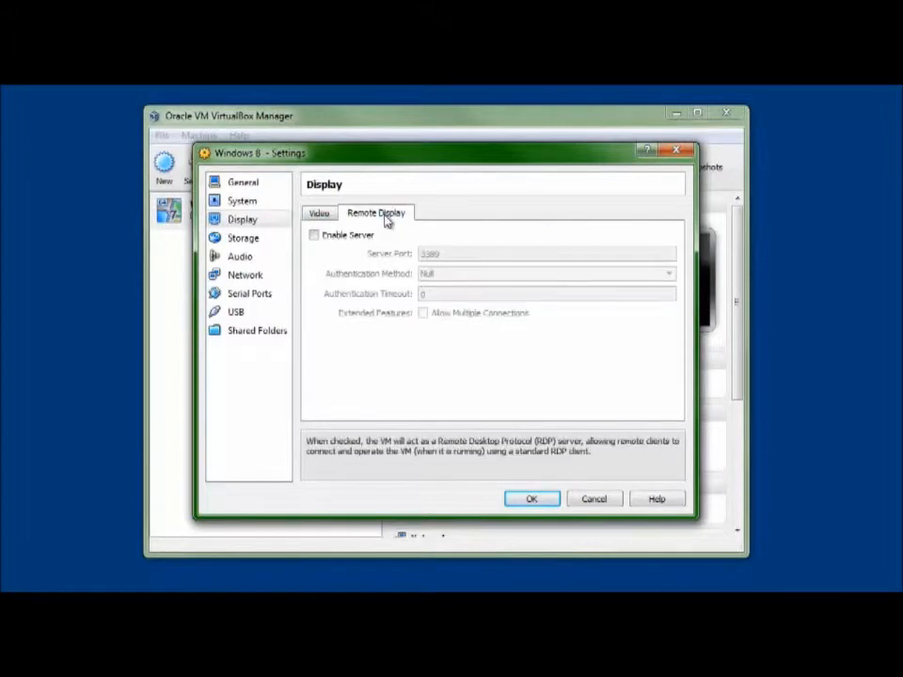
# - Save the virtual machine's settings and start the Windows 8 machine
pyautogui.click(319, 213)
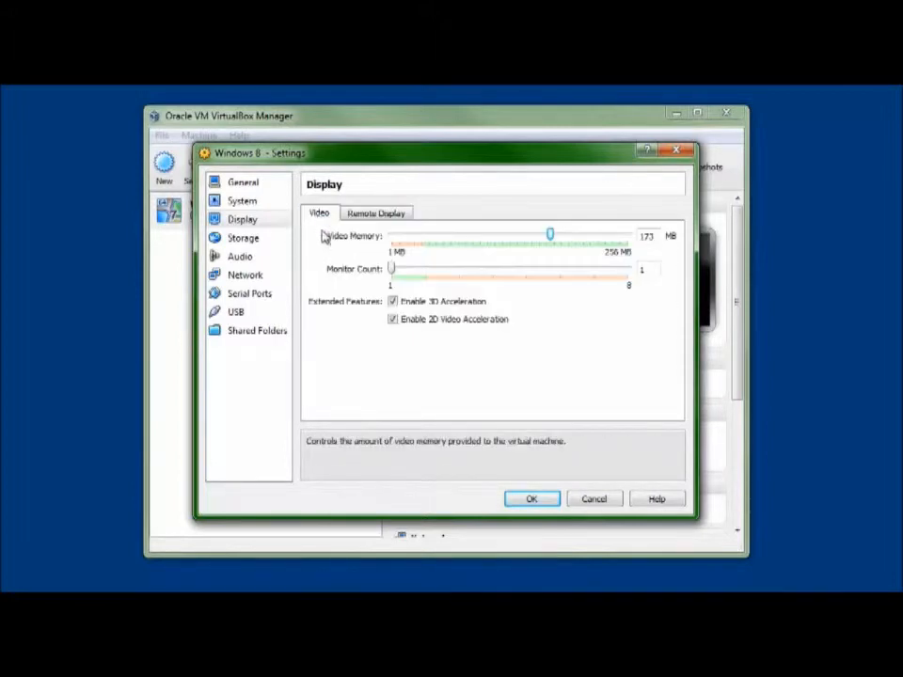
pyautogui.click(533, 500)
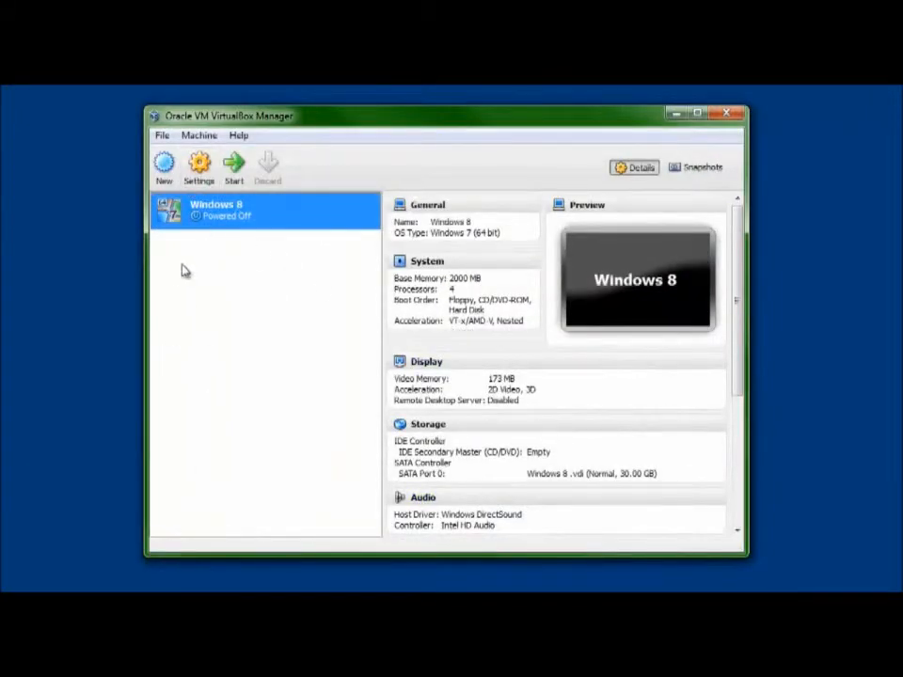
pyautogui.click(235, 174)
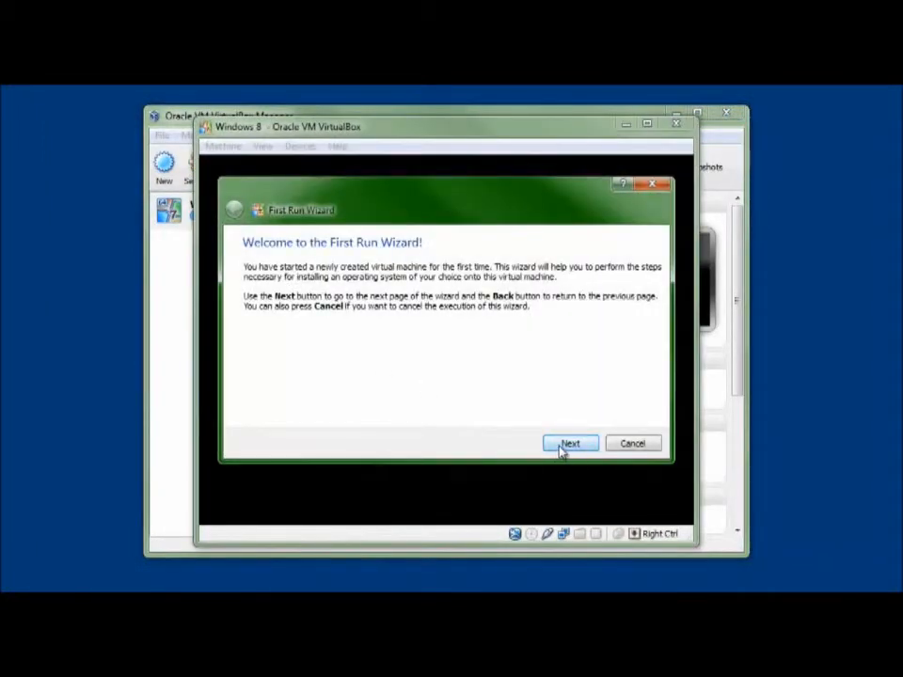
# - Choose the WindowsDeveloperPreview-64bit-English-Developer (1).iso image as installation media in the First Run Wizard and boot from it
pyautogui.click(568, 445)
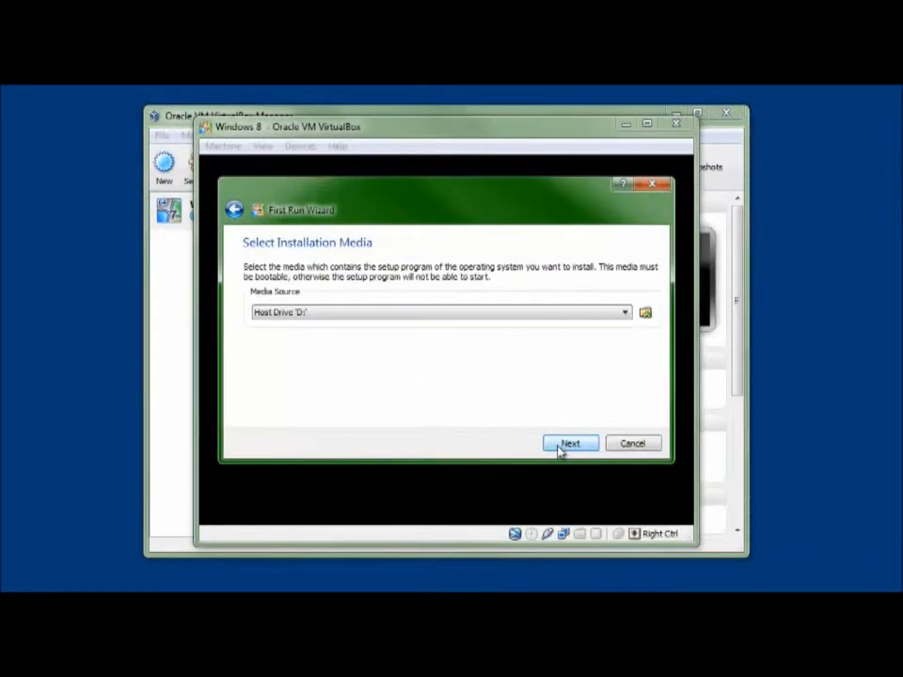
pyautogui.click(644, 318)
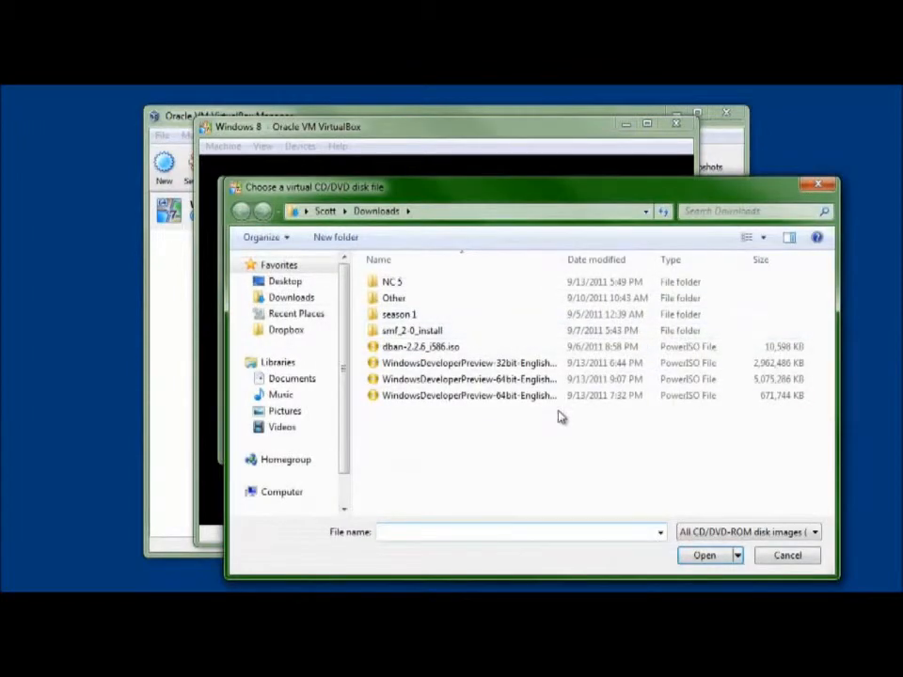
pyautogui.click(567, 381)
pyautogui.doubleClick(567, 381)
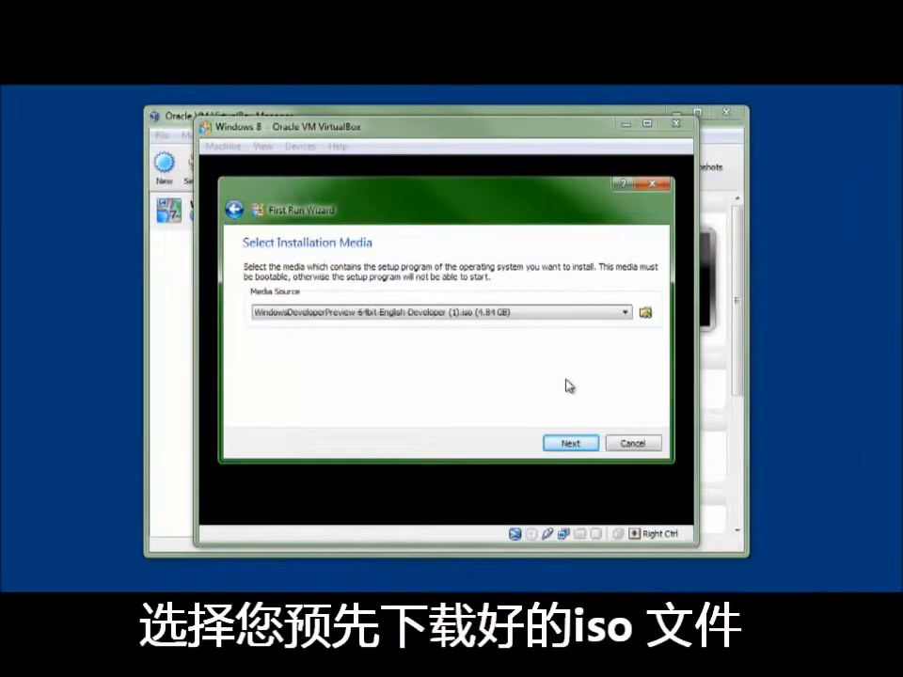
pyautogui.click(570, 452)
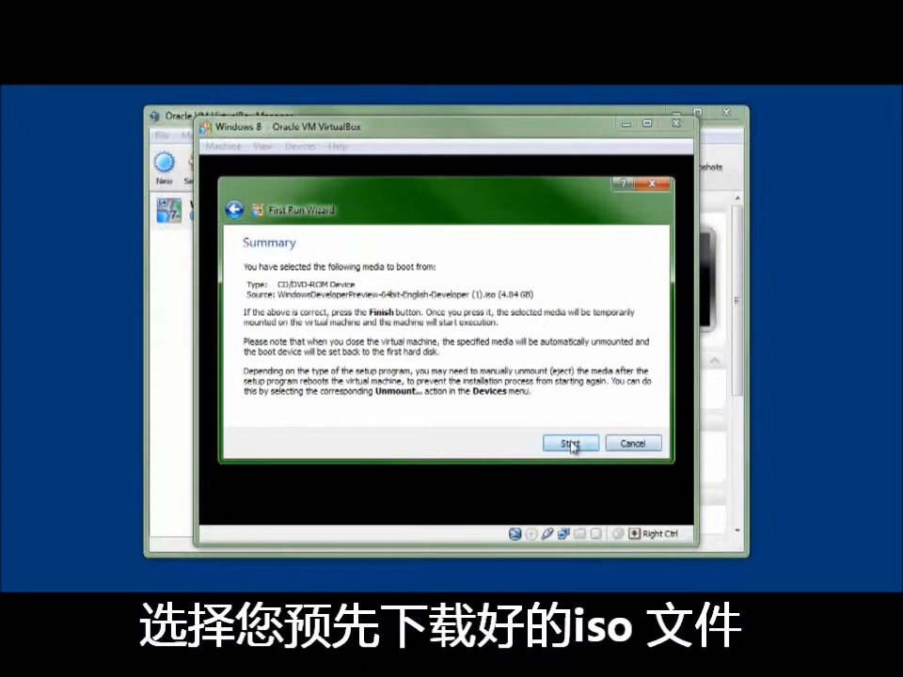
pyautogui.click(569, 443)
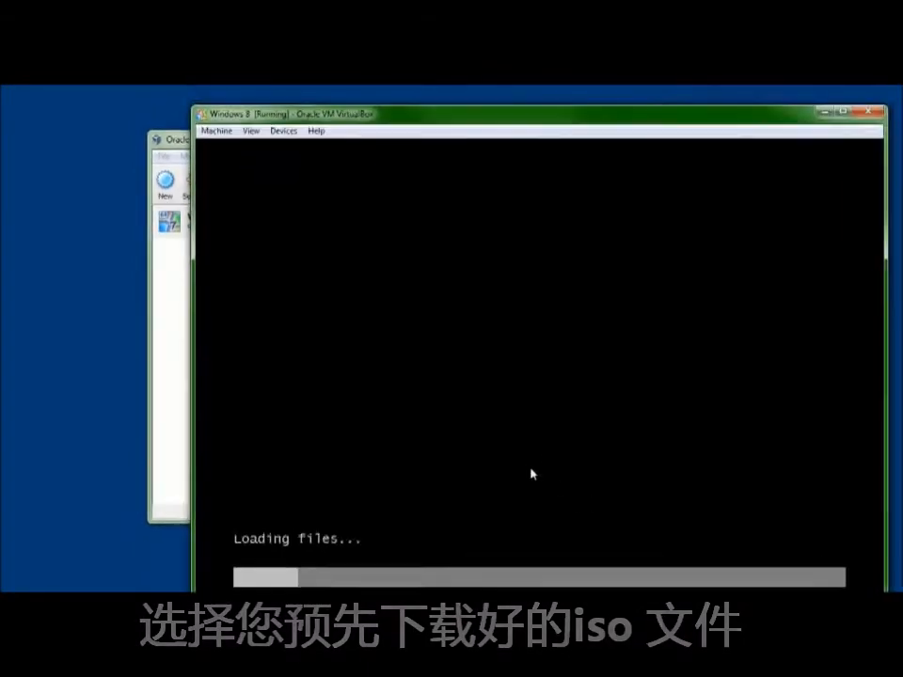
# - Dismiss the mouse pointer integration notice and start the Windows installation with the default English and US language settings
pyautogui.moveTo(476, 144); pyautogui.dragTo(417, 112)
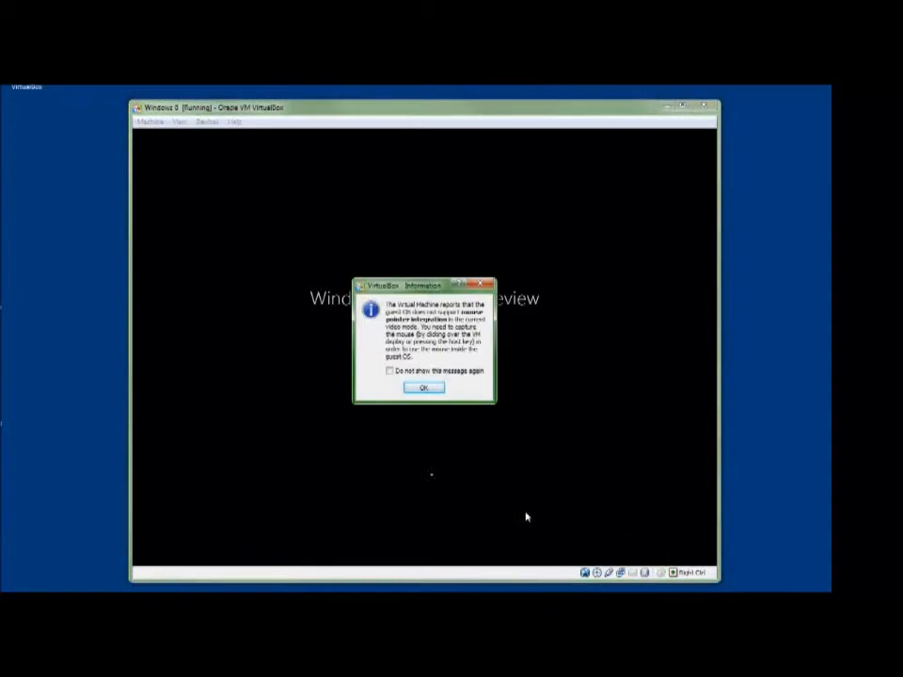
pyautogui.click(424, 387)
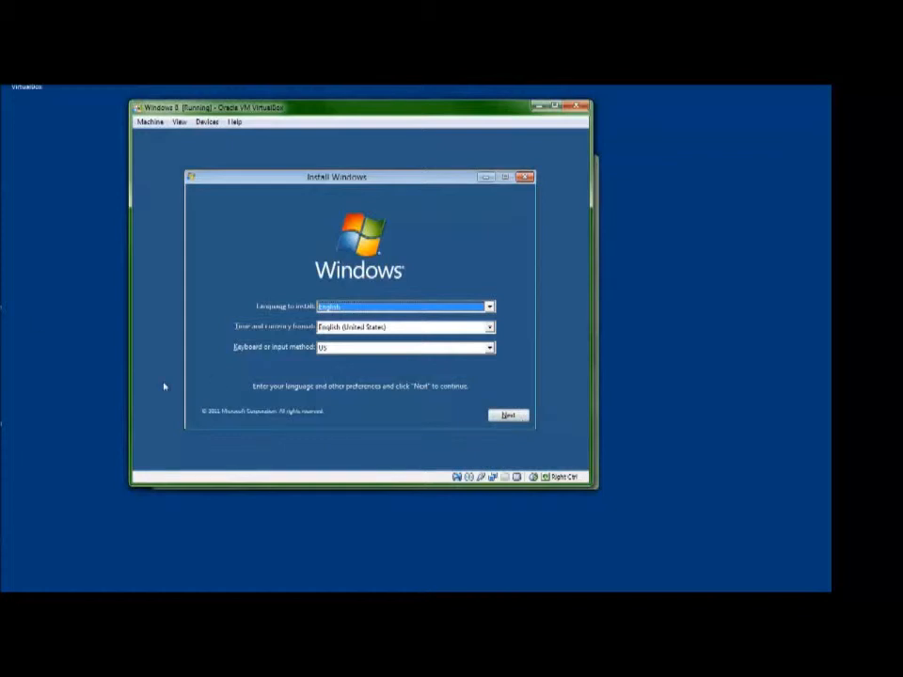
pyautogui.click(514, 419)
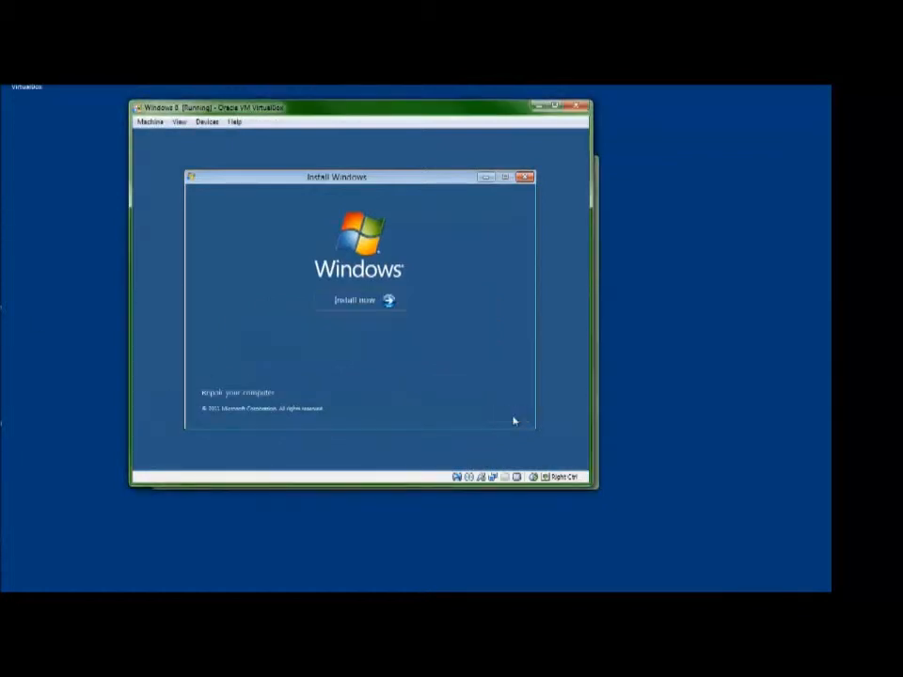
pyautogui.click(372, 312)
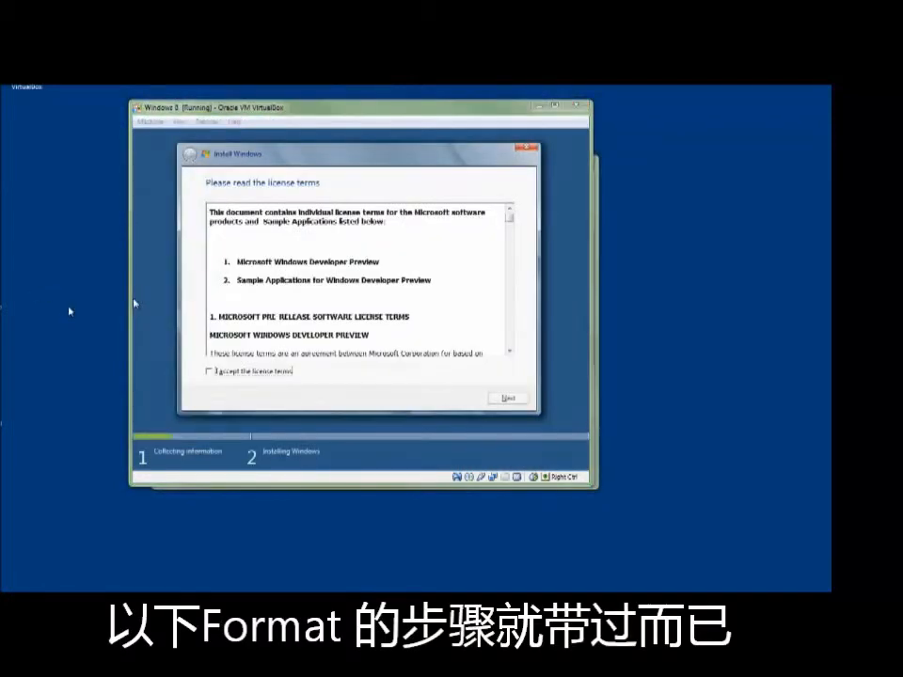
# - Accept the setup license terms and choose the Custom (advanced) installation type
pyautogui.click(258, 371)
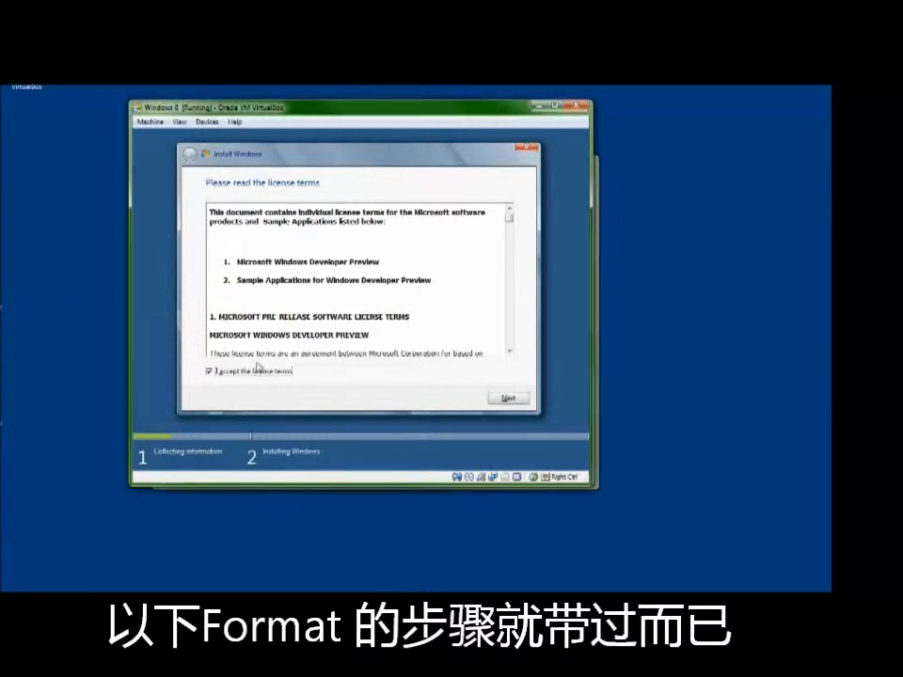
pyautogui.click(509, 398)
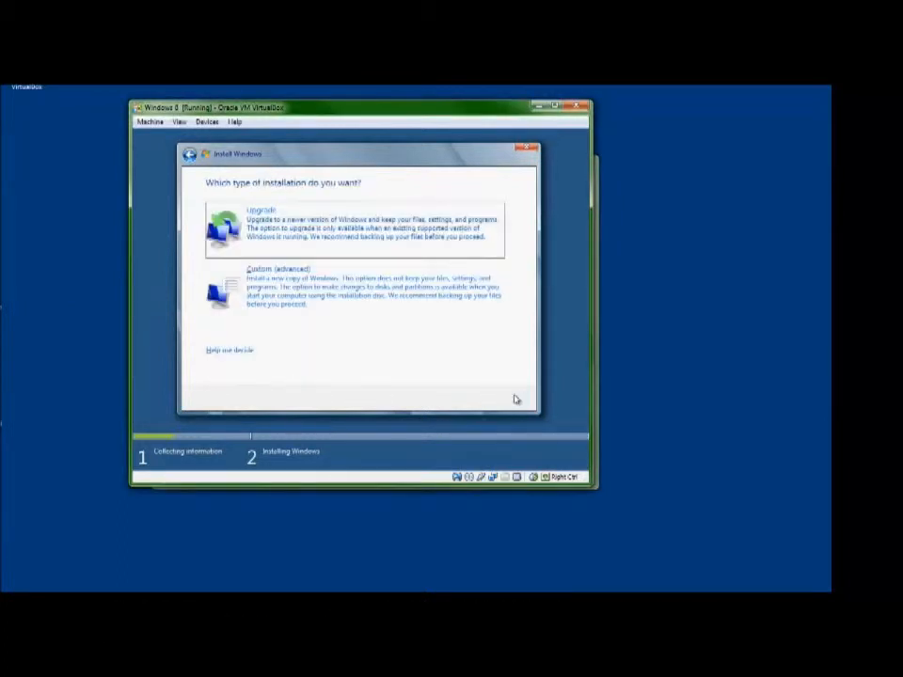
pyautogui.click(243, 312)
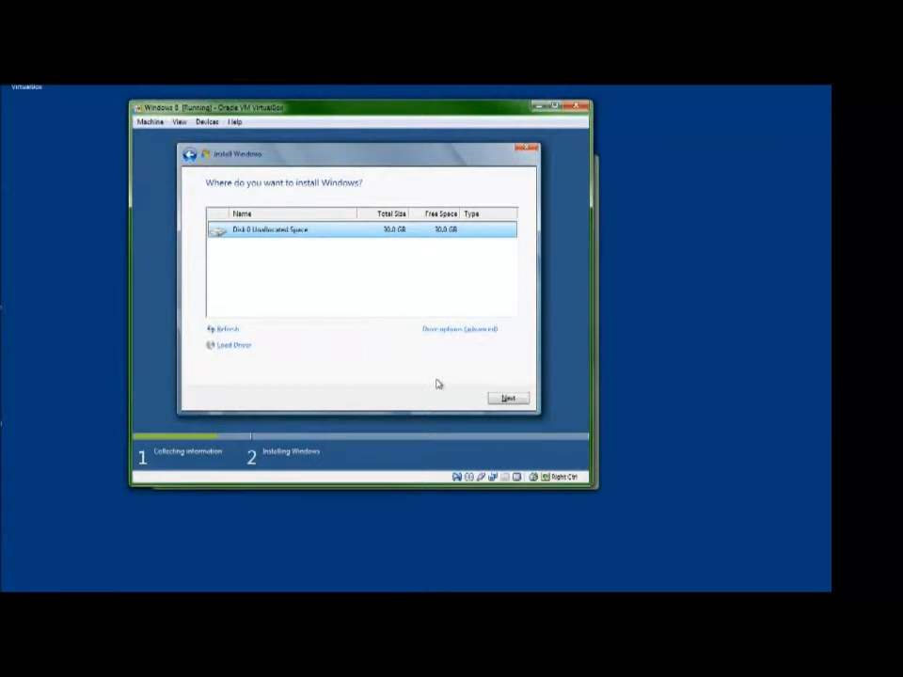
# - Create a 30720 MB partition in the unallocated space of Disk 0 and install Windows on Partition 2
pyautogui.click(441, 331)
pyautogui.click(449, 333)
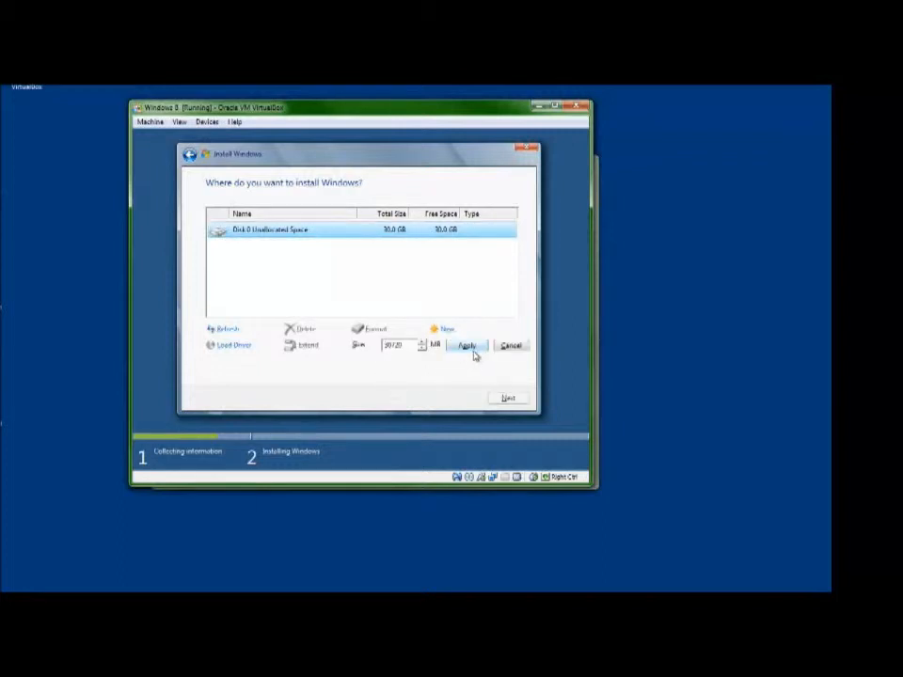
pyautogui.click(468, 347)
pyautogui.click(446, 351)
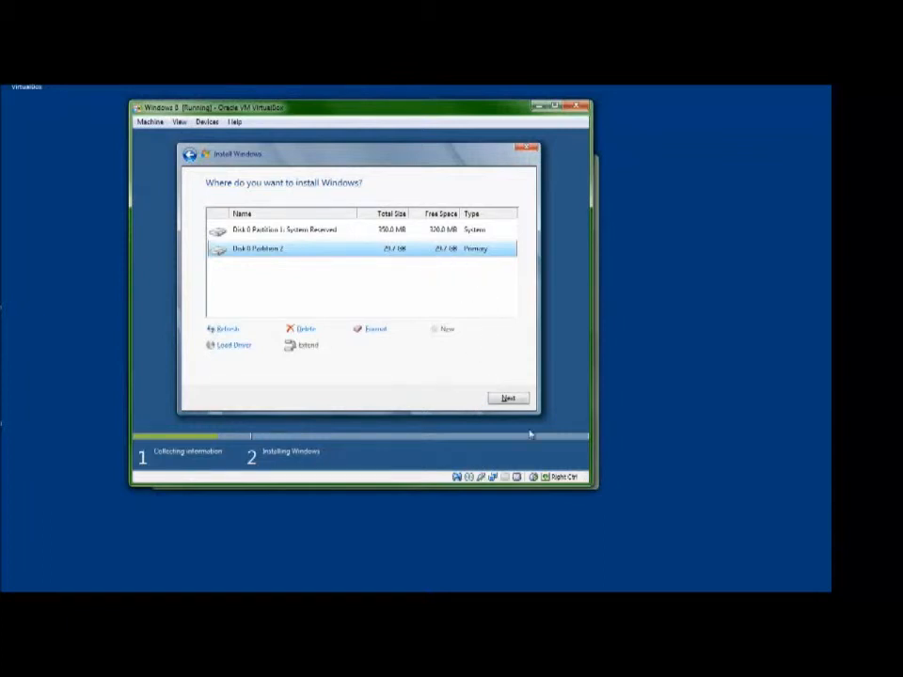
pyautogui.click(512, 399)
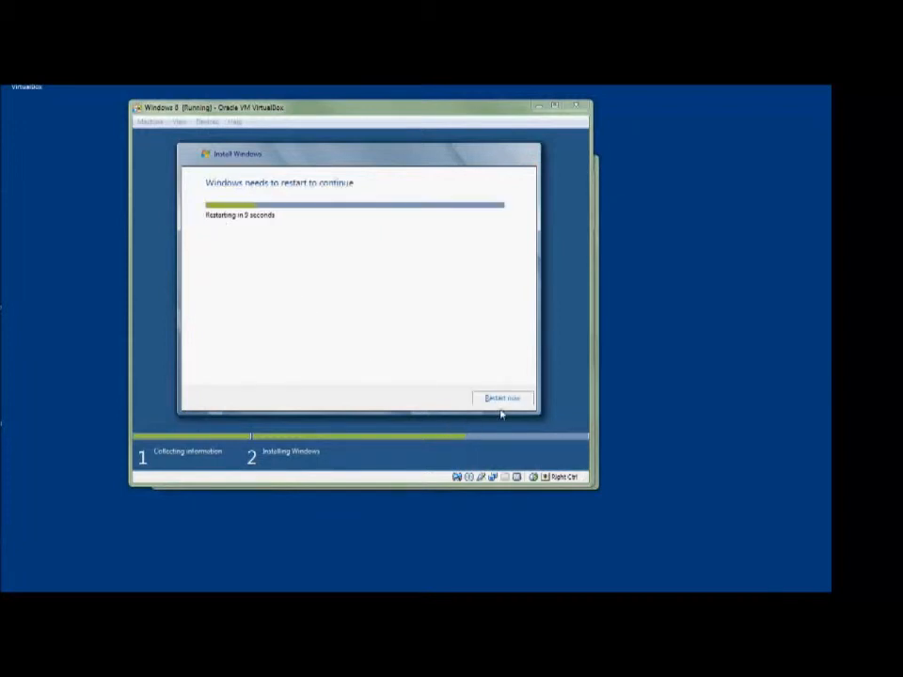
# - Restart the virtual machine to continue setup and dismiss the mouse pointer integration message so that it is not shown again
pyautogui.click(501, 400)
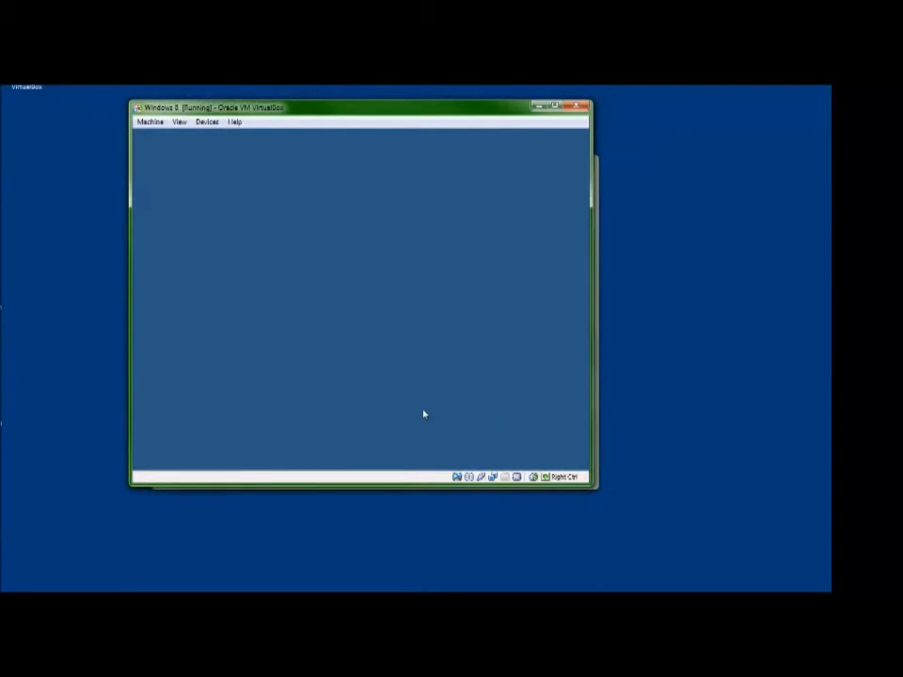
pyautogui.click(315, 333)
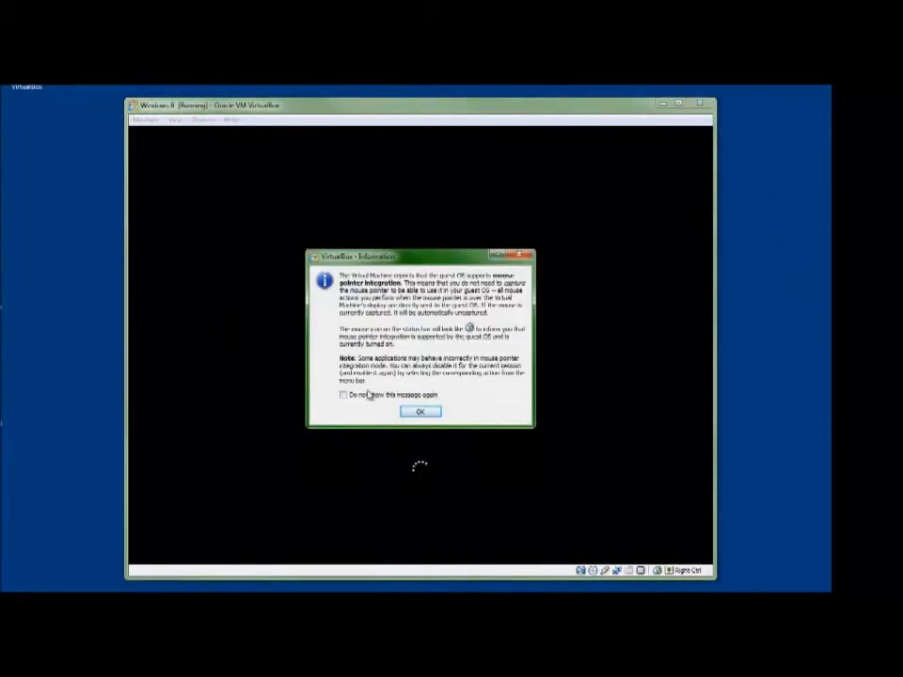
pyautogui.click(344, 395)
pyautogui.click(416, 411)
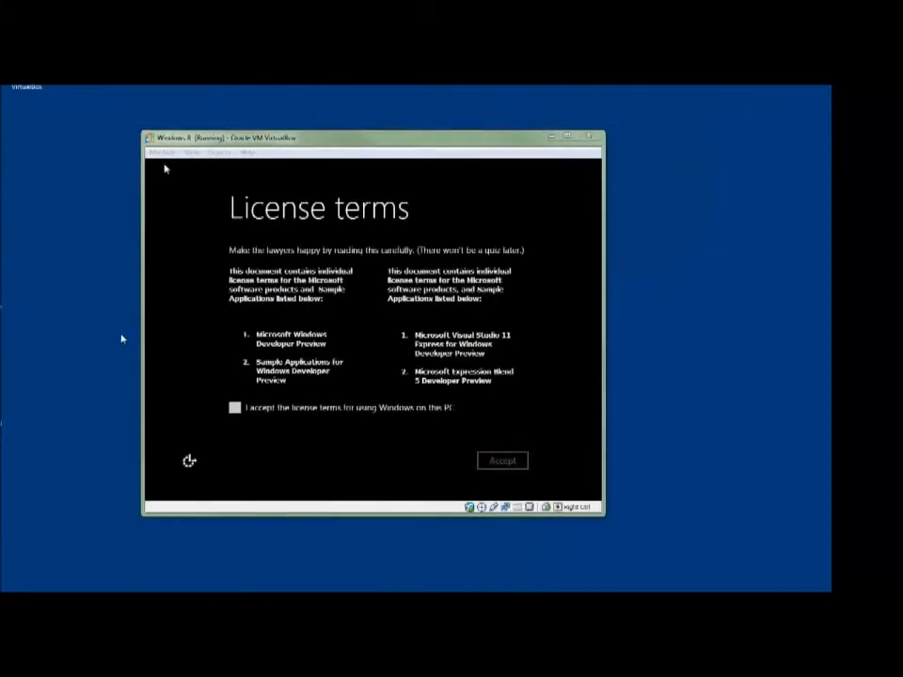
# - Accept the license terms for using Windows on this PC and name the PC Windows8-VIRT
pyautogui.click(237, 412)
pyautogui.click(502, 460)
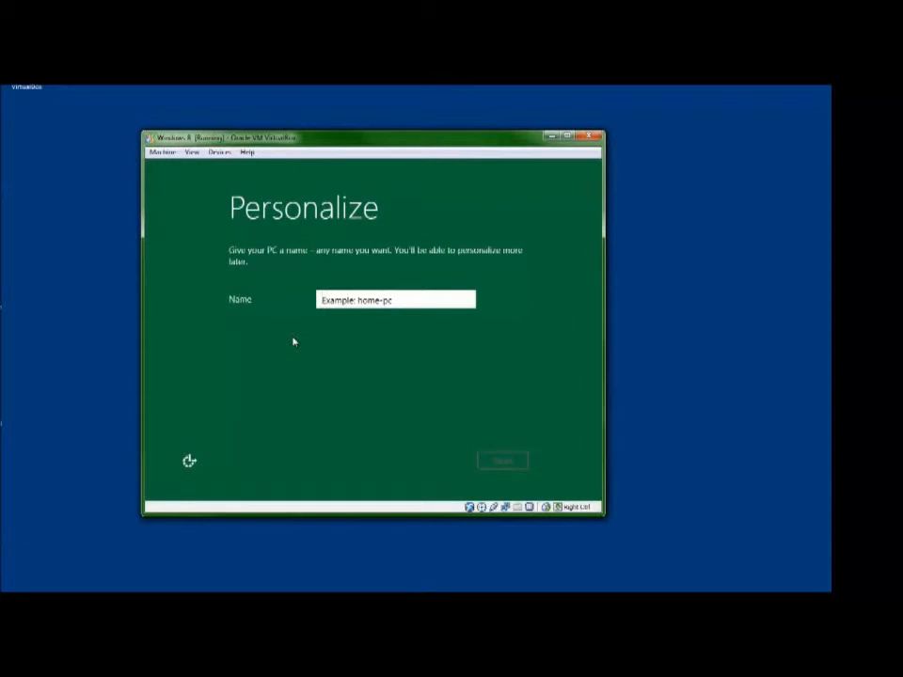
pyautogui.write('W')
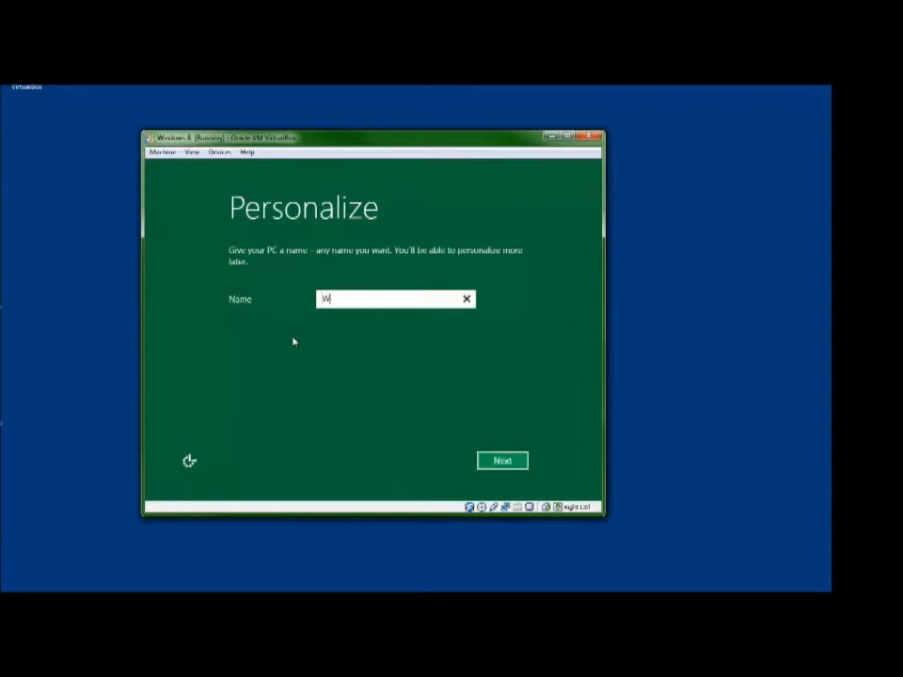
pyautogui.write('indows8-')
pyautogui.write('VBT')
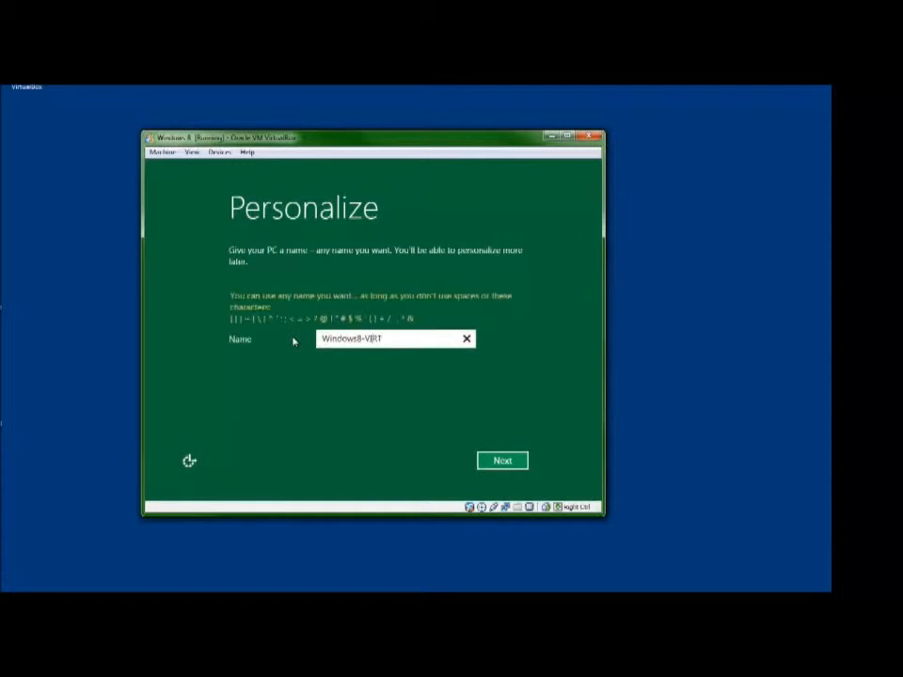
pyautogui.click(511, 462)
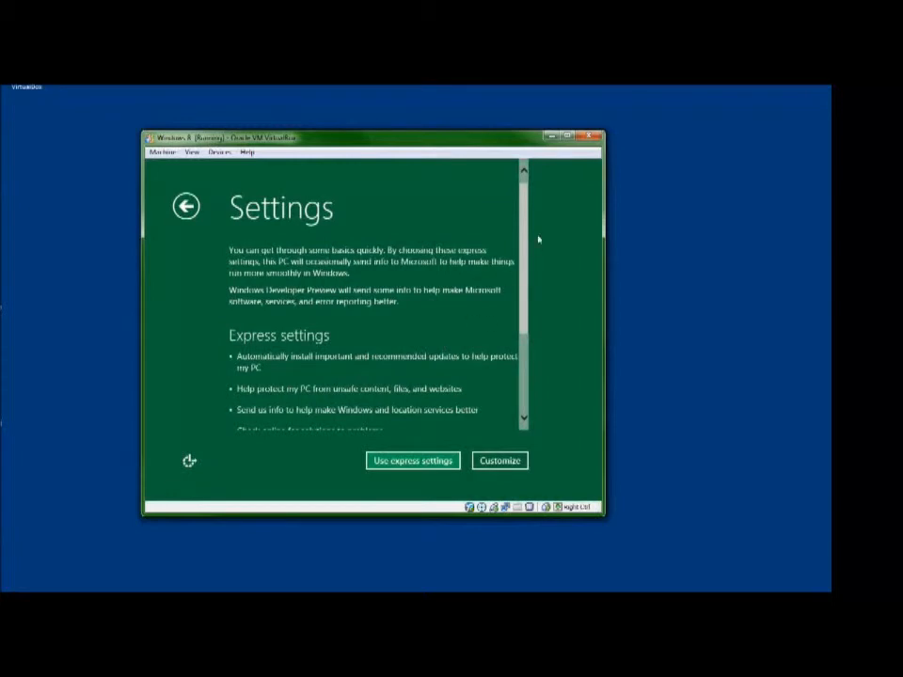
# - Use the express settings and submit the account's e-mail address for the Windows Live ID log-on
pyautogui.moveTo(528, 295); pyautogui.dragTo(526, 372)
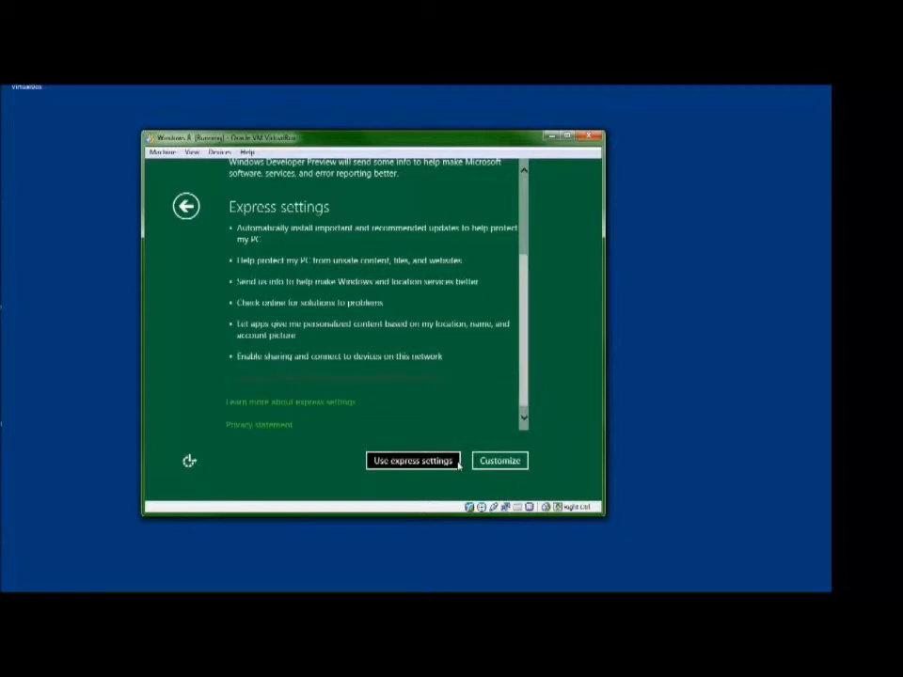
pyautogui.click(414, 461)
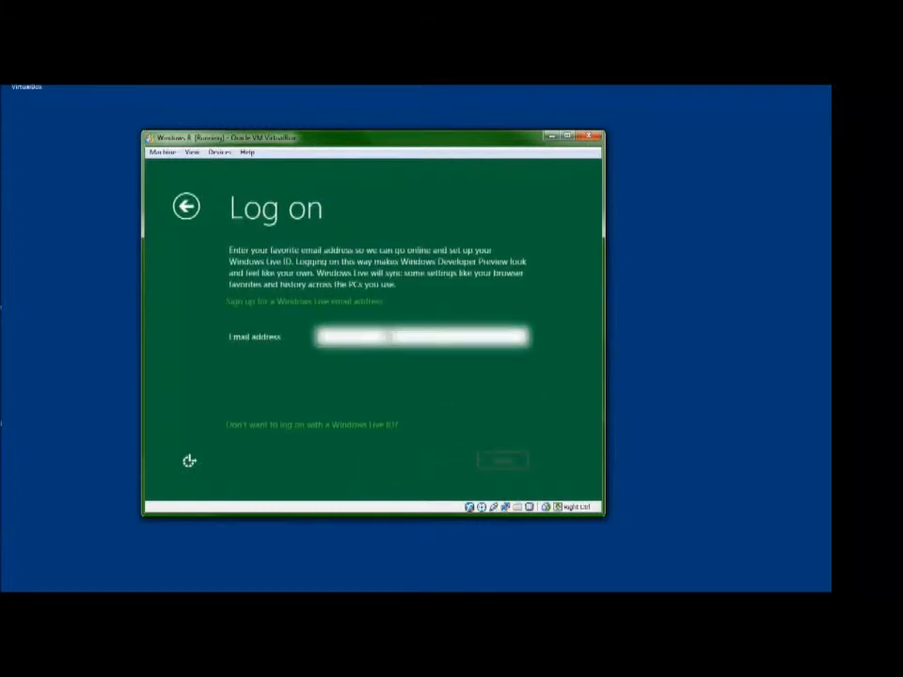
pyautogui.write('?????????????')
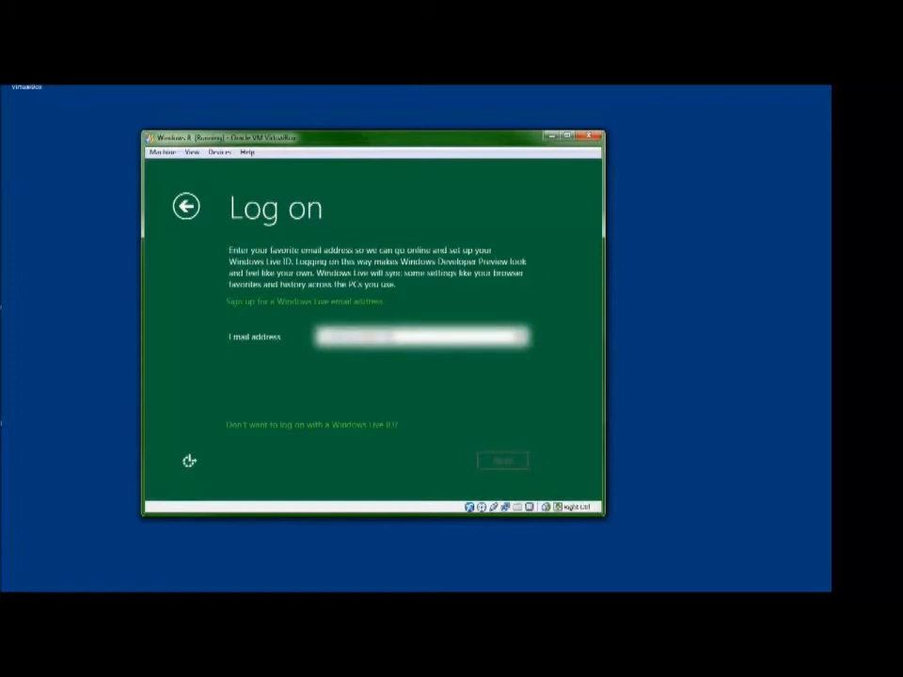
pyautogui.write('.com')
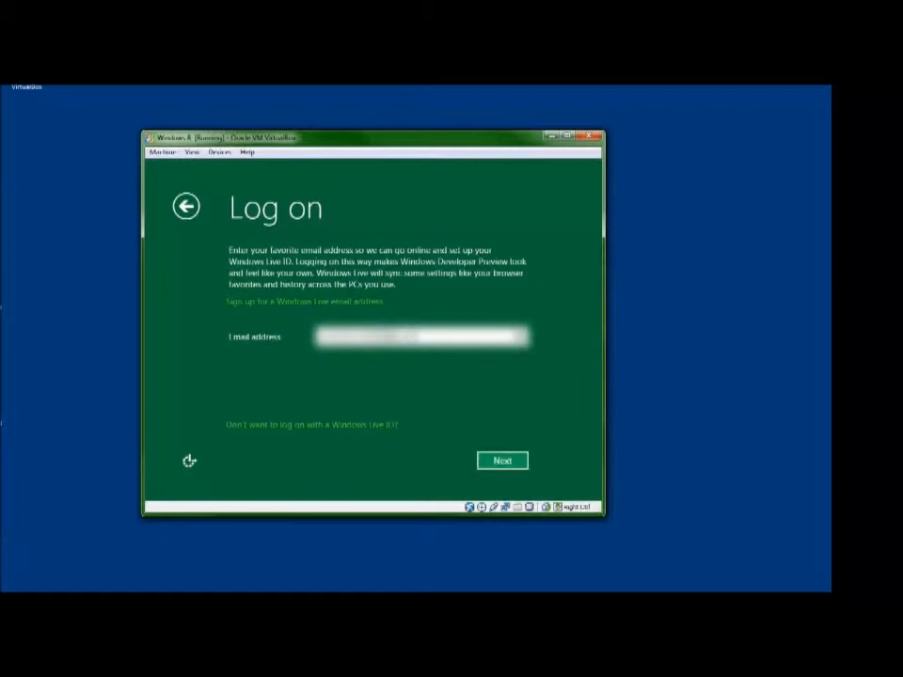
pyautogui.press('Return')
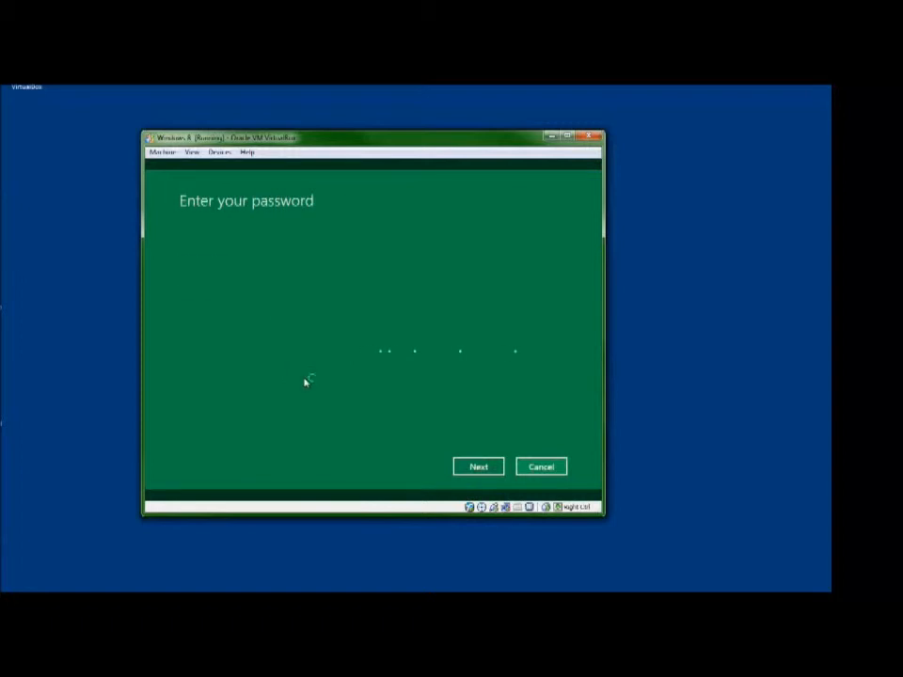
# - Enter the Windows Live account password and continue to the account security page
pyautogui.click(342, 291)
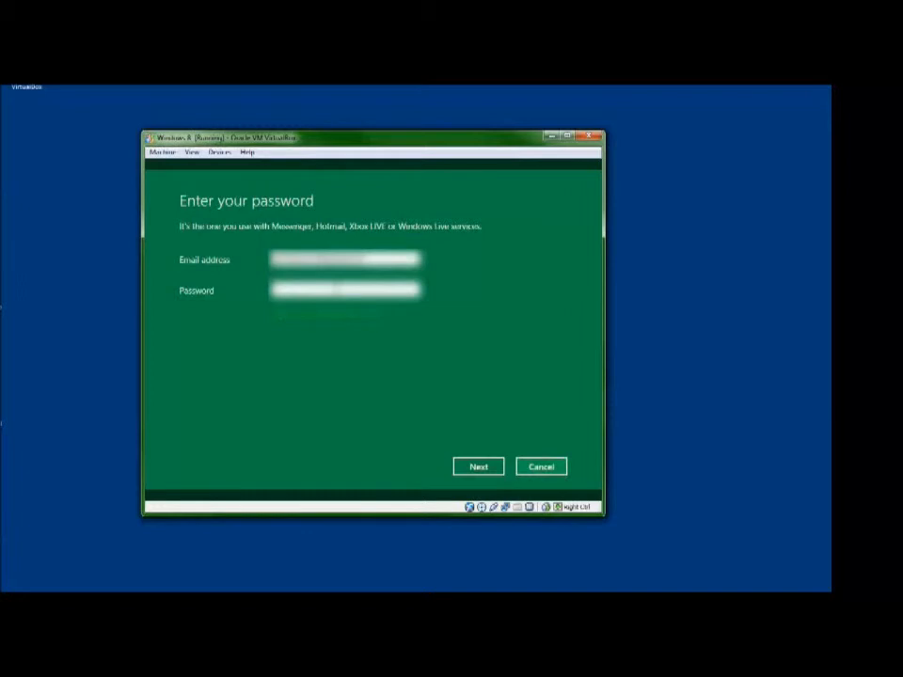
pyautogui.write('********')
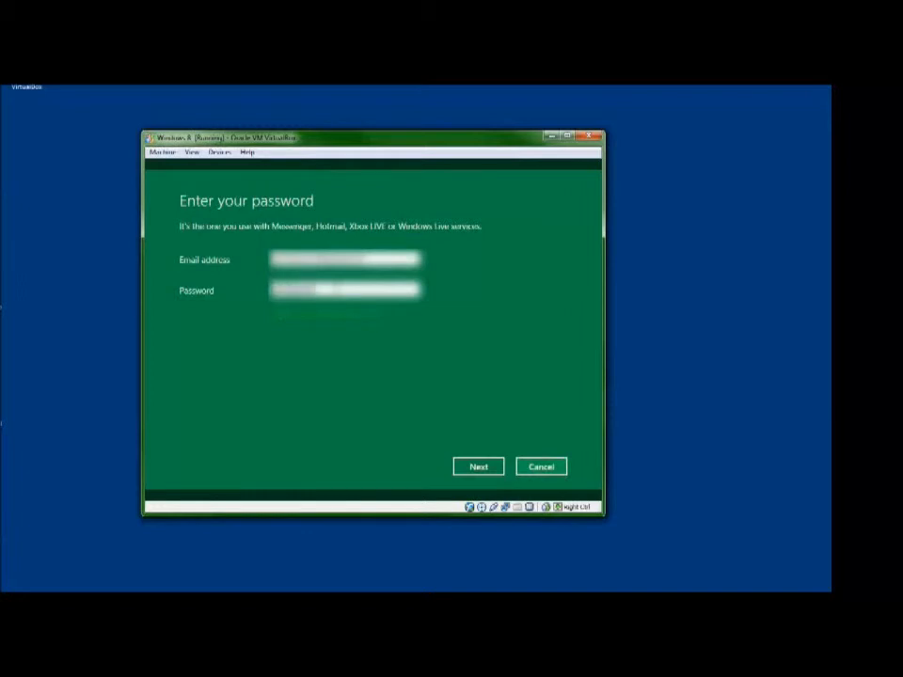
pyautogui.press('BackSpace')
pyautogui.press('BackSpace')
pyautogui.press('BackSpace')
pyautogui.press('BackSpace')
pyautogui.press('BackSpace')
pyautogui.press('BackSpace')
pyautogui.press('BackSpace')
pyautogui.press('BackSpace')
pyautogui.write('*******')
pyautogui.click(479, 470)
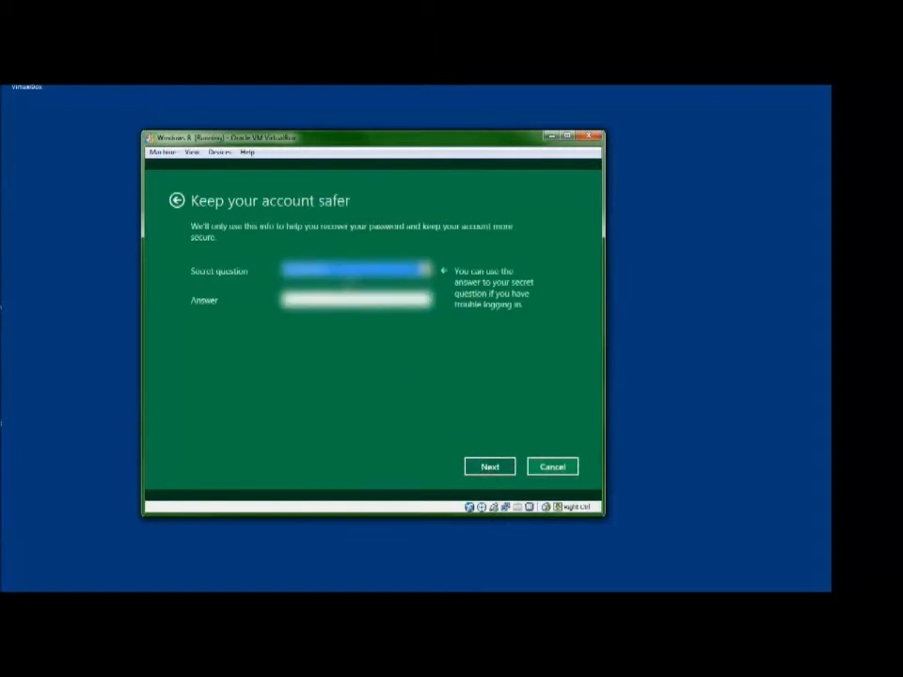
# - Choose a secret question for the account, enter its secret answer and submit the account security details
pyautogui.click(351, 272)
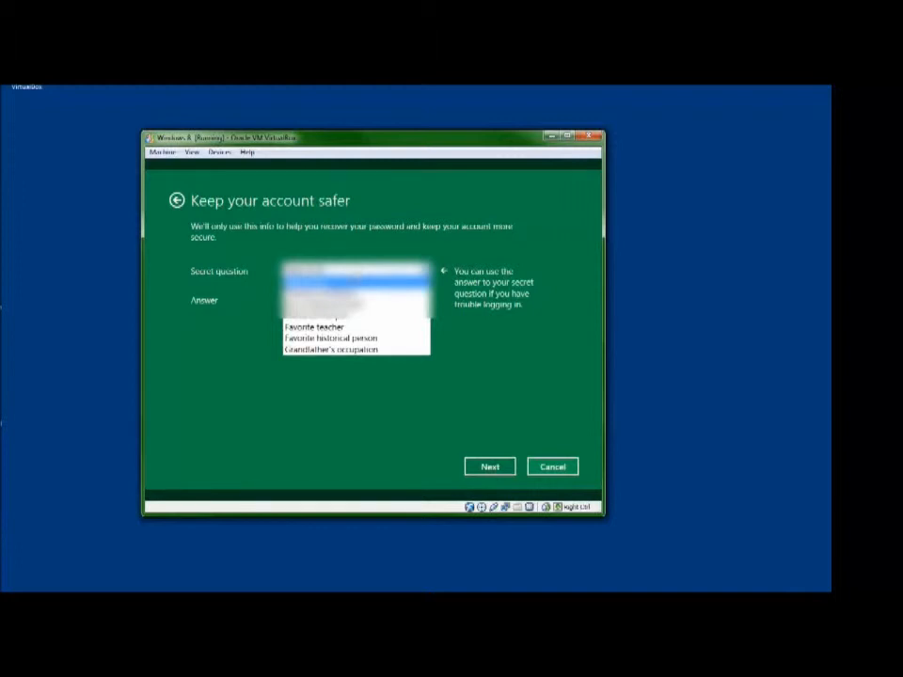
pyautogui.click(360, 306)
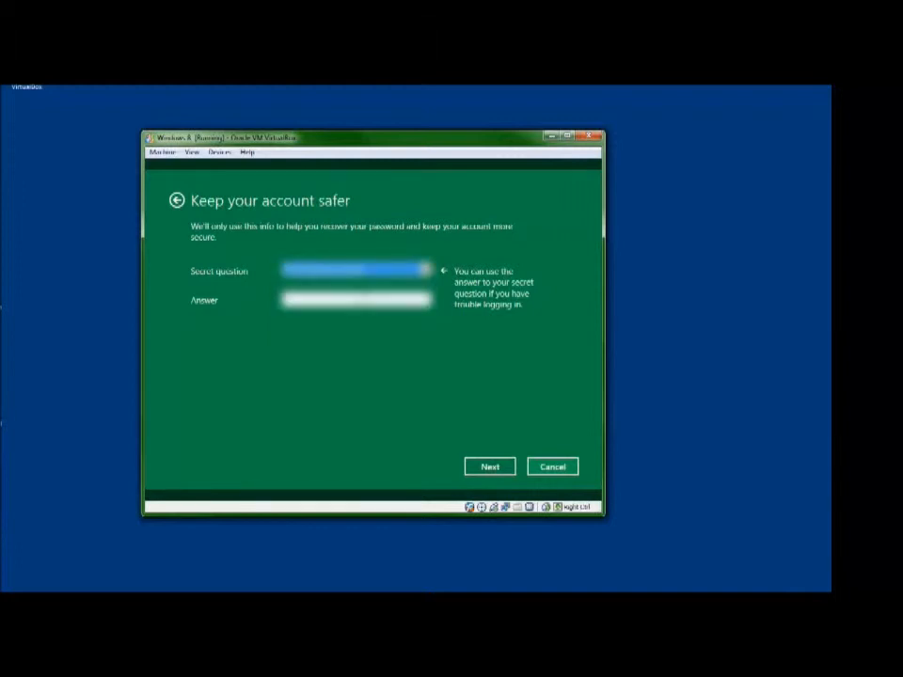
pyautogui.click(358, 300)
pyautogui.write('????')
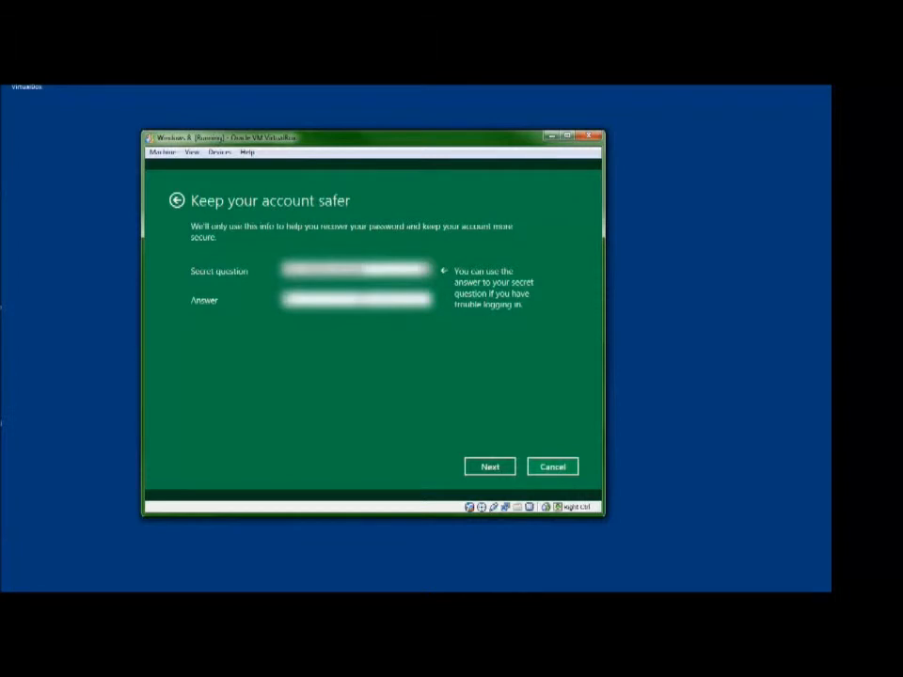
pyautogui.write('????')
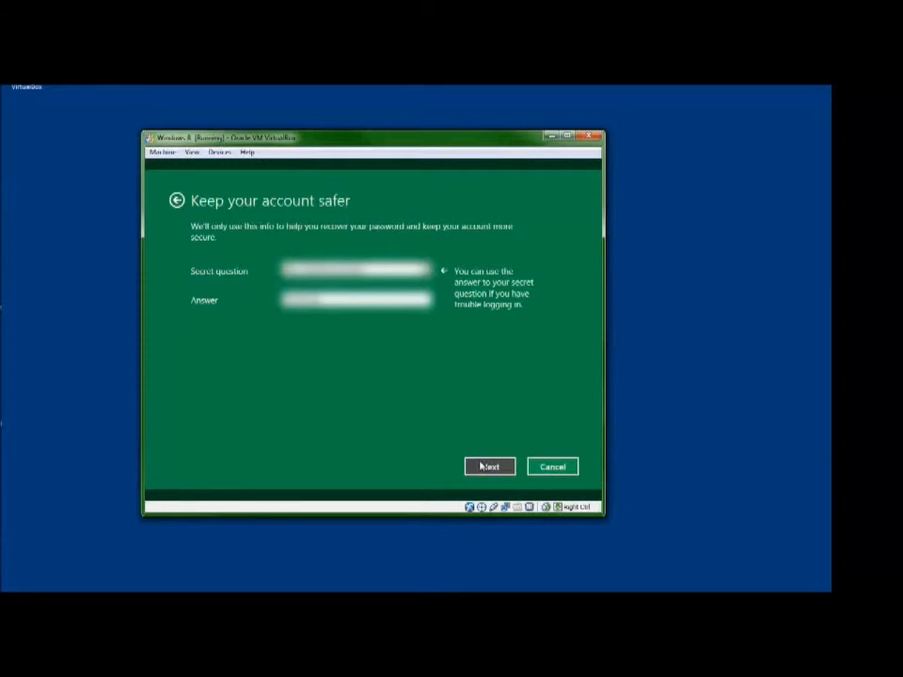
pyautogui.click(481, 466)
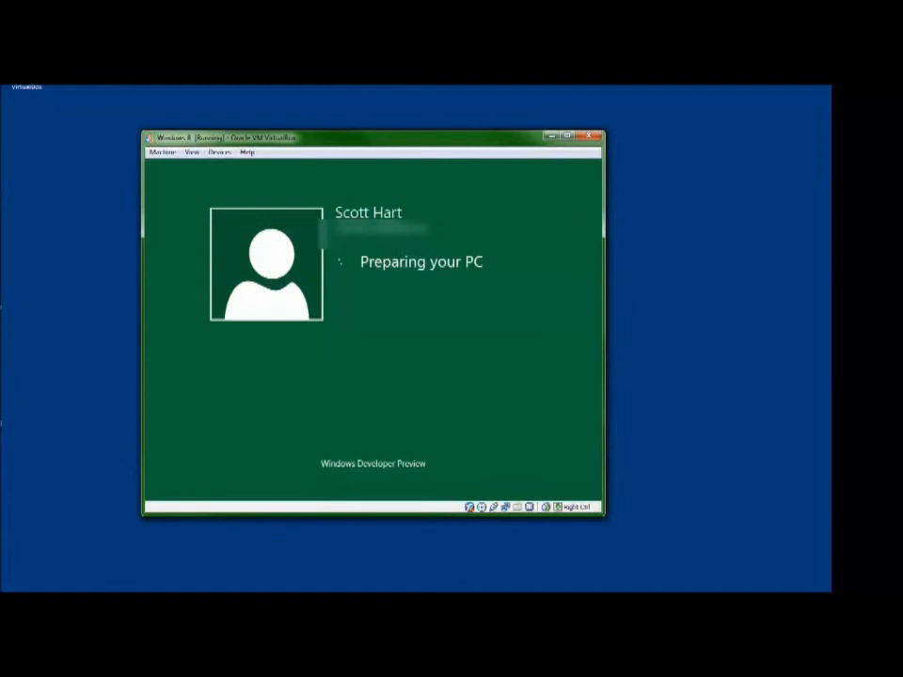
# - Look over the Start screen's tiles and view the desktop, returning to the Start screen
pyautogui.moveTo(446, 134); pyautogui.dragTo(475, 148)
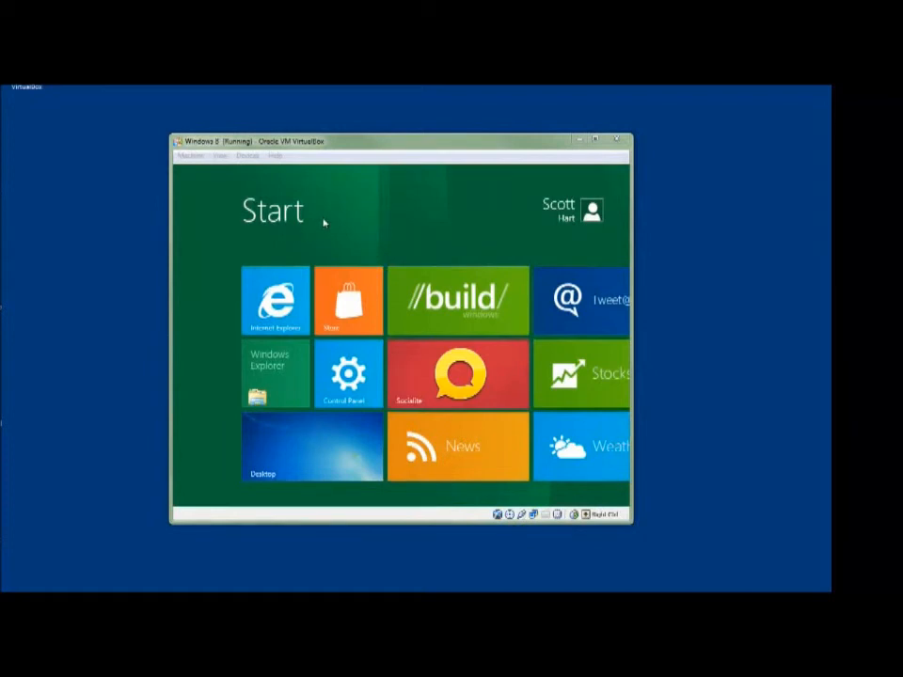
pyautogui.moveTo(288, 521)
pyautogui.moveTo(286, 505); pyautogui.dragTo(262, 502)
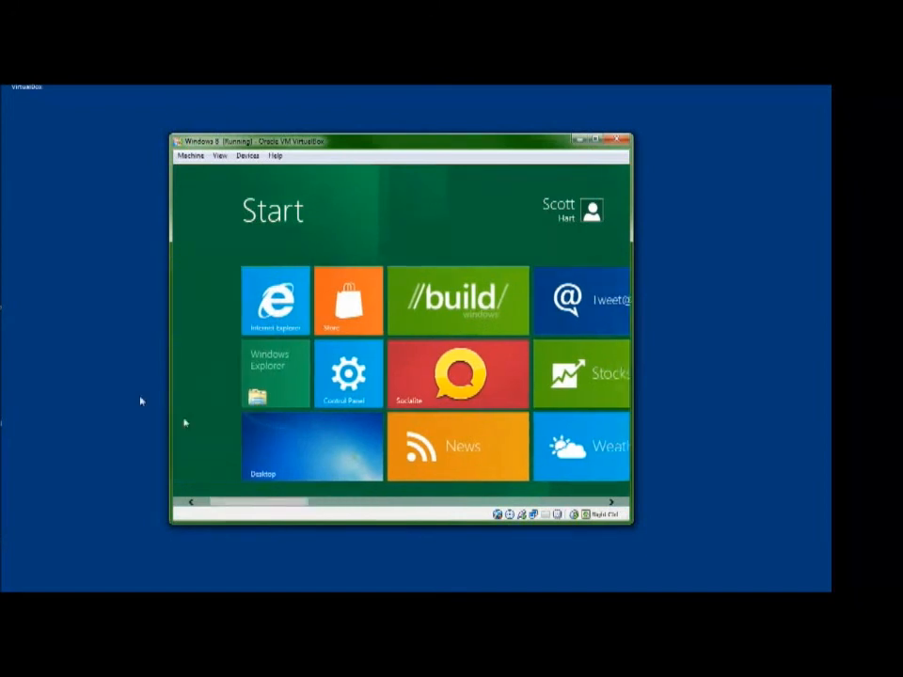
pyautogui.click(309, 466)
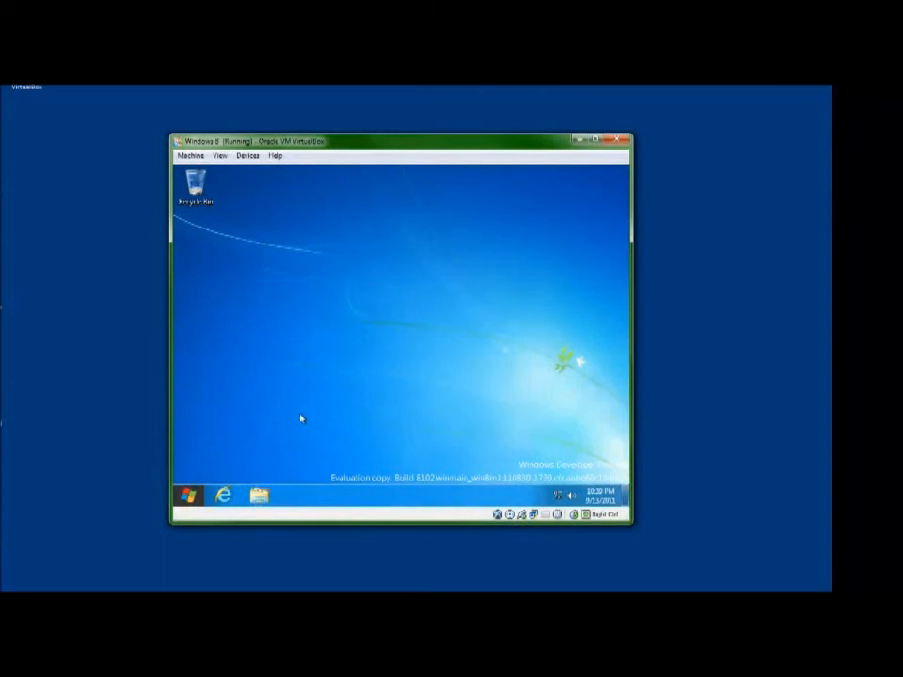
pyautogui.click(186, 492)
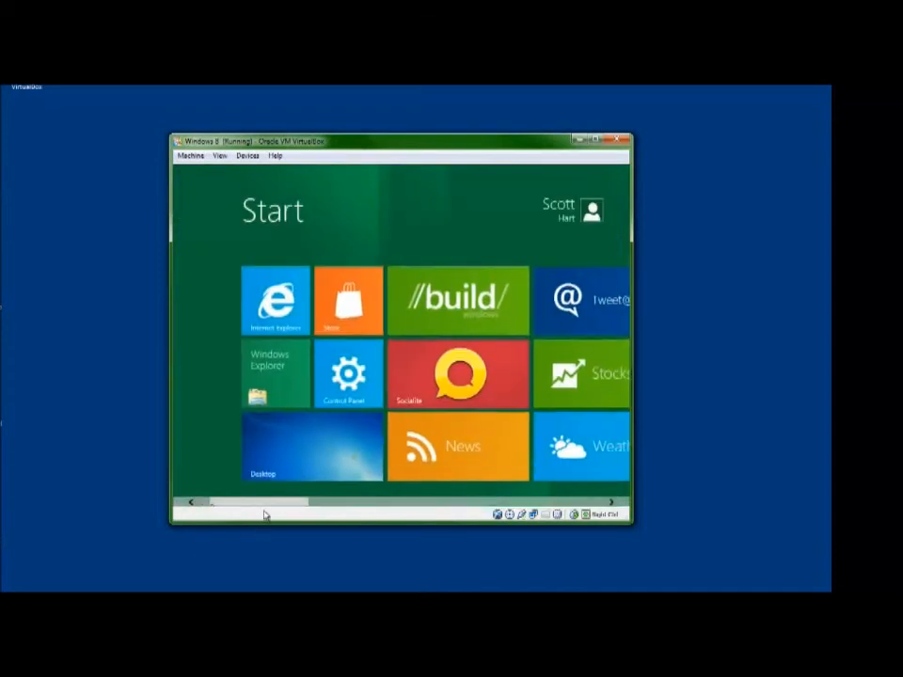
pyautogui.moveTo(268, 502)
pyautogui.mouseDown()
pyautogui.moveTo(555, 502)
pyautogui.moveTo(265, 502)
pyautogui.mouseUp()
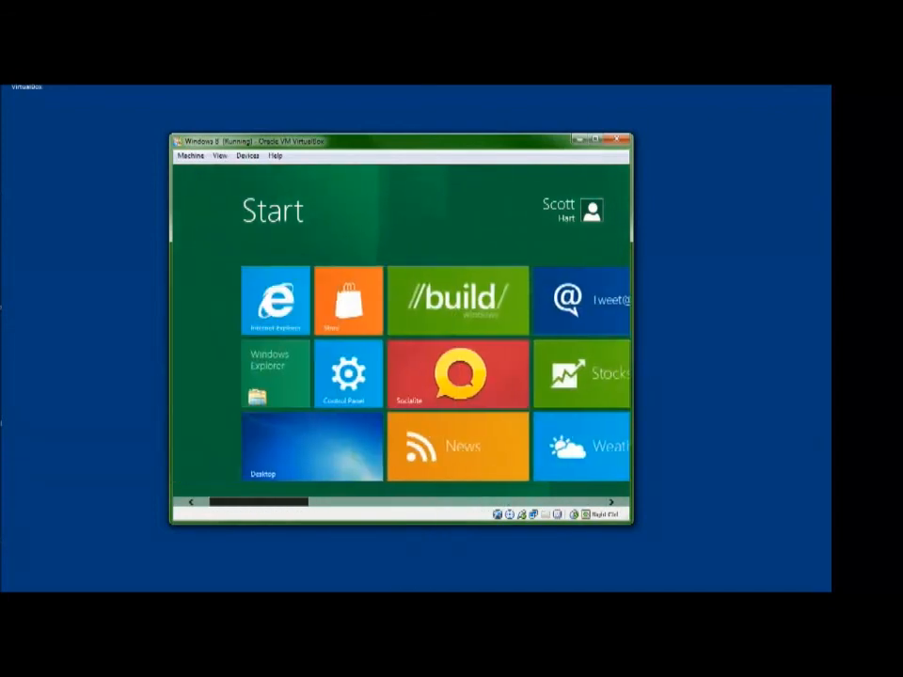